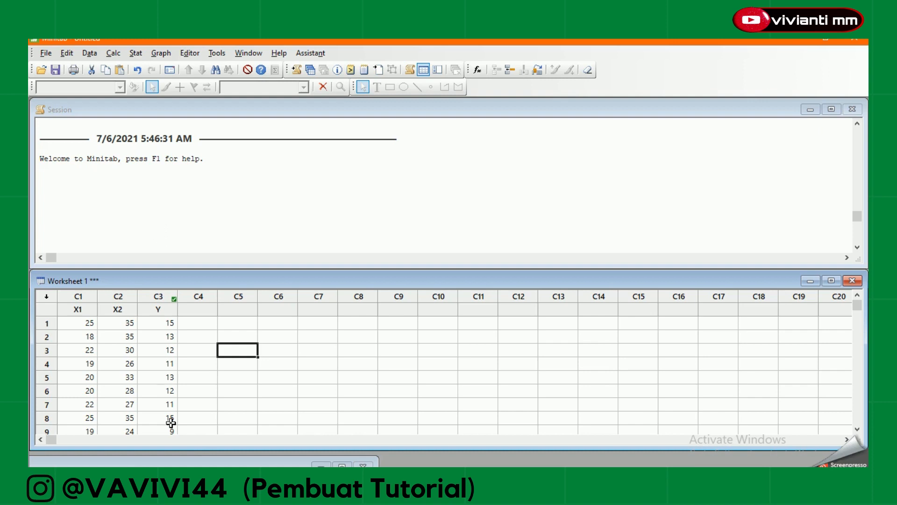
left_click(158, 310)
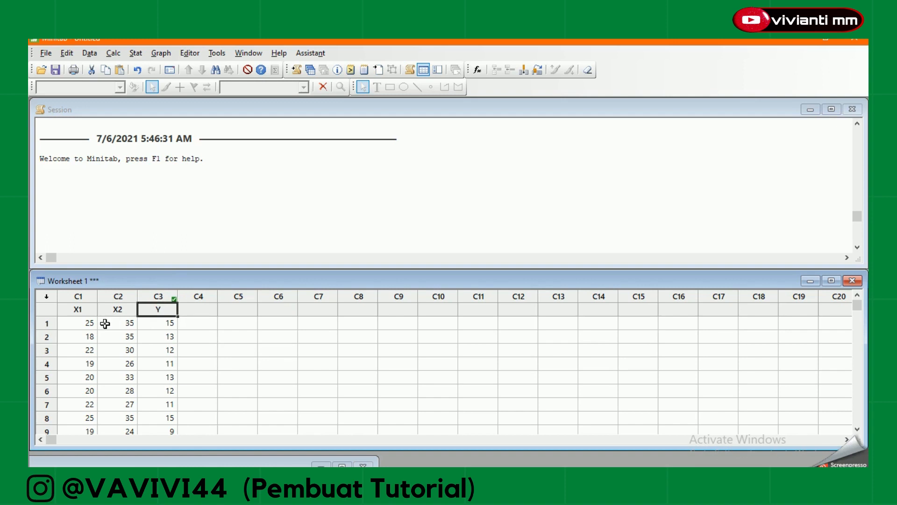
left_click(76, 310)
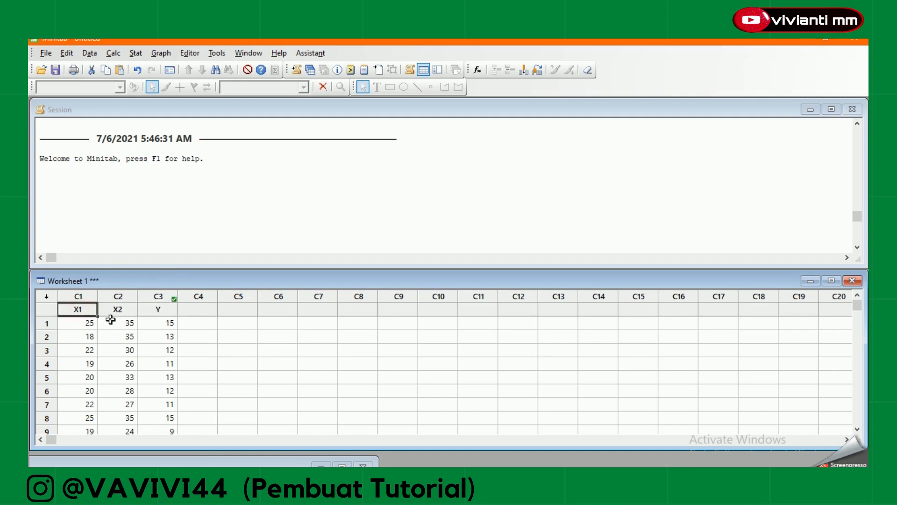
left_click(117, 311)
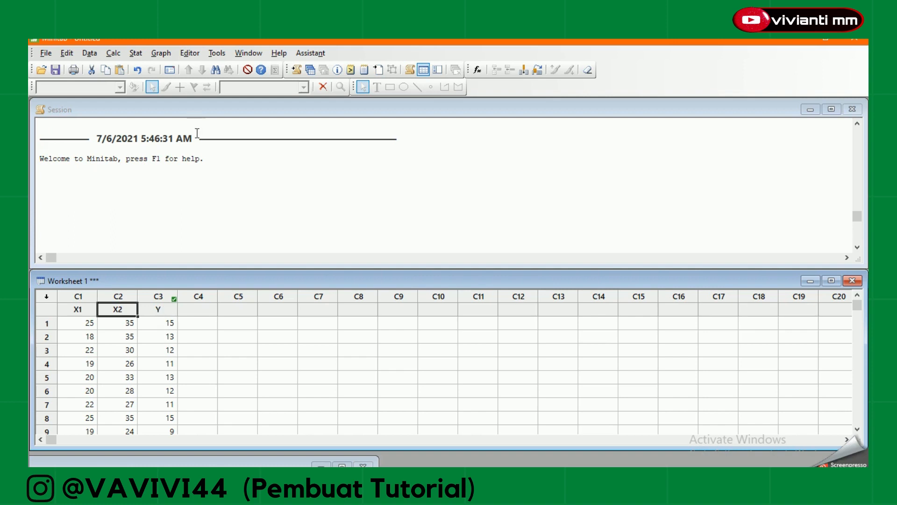
Set up a Fit Regression Model analysis with Y as the response and X1 and X2 as continuous predictors.
left_click(135, 53)
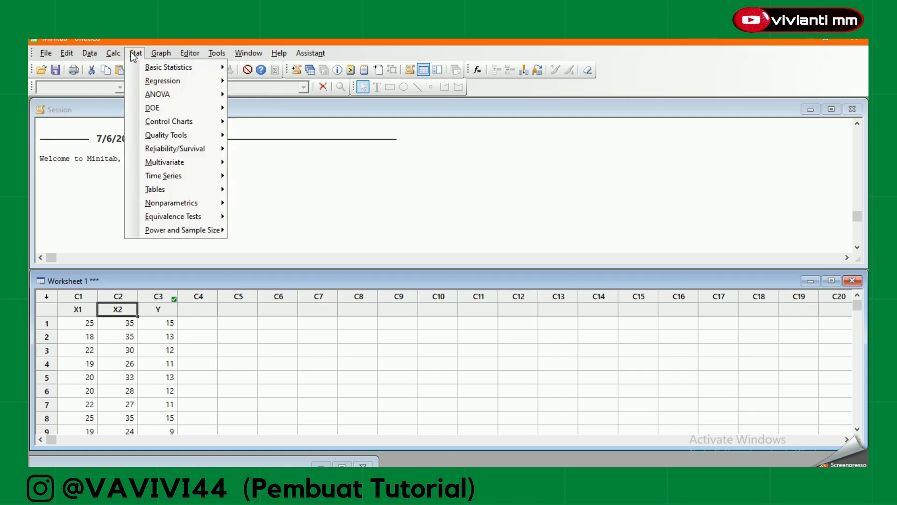
mouse_move(161, 83)
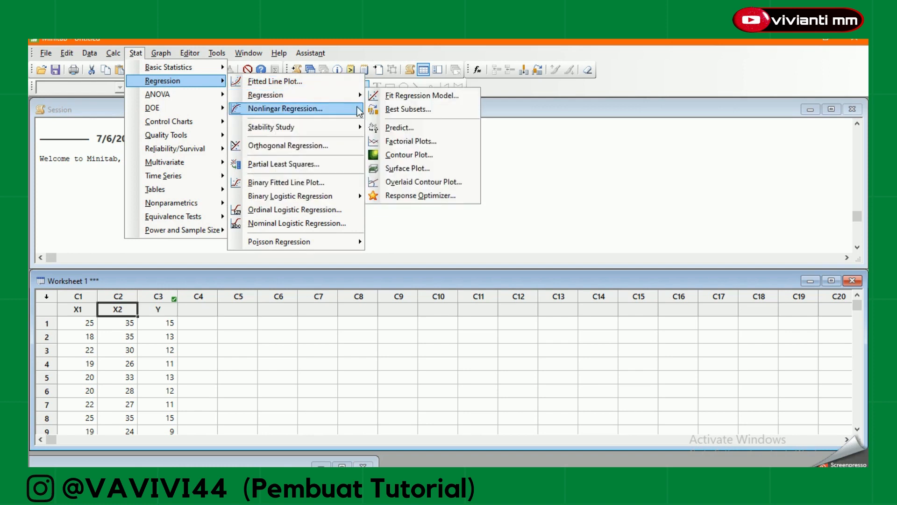
mouse_move(362, 94)
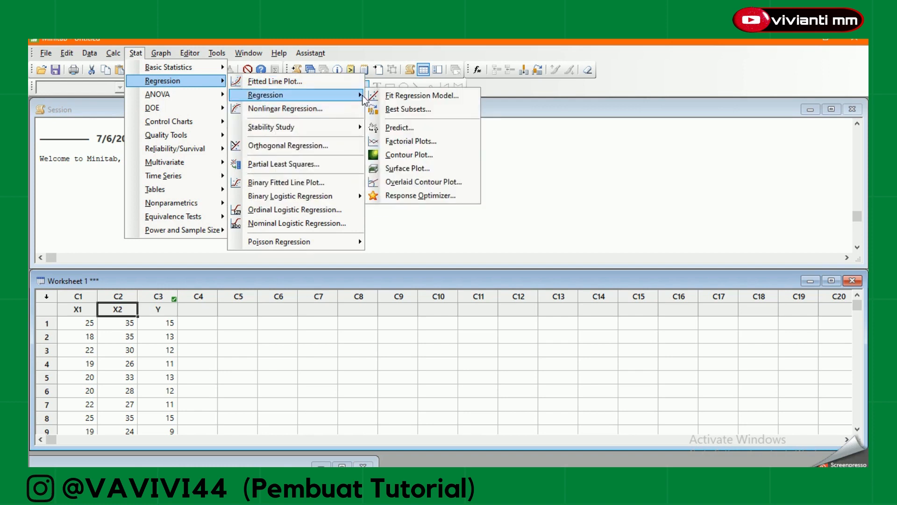
left_click(387, 97)
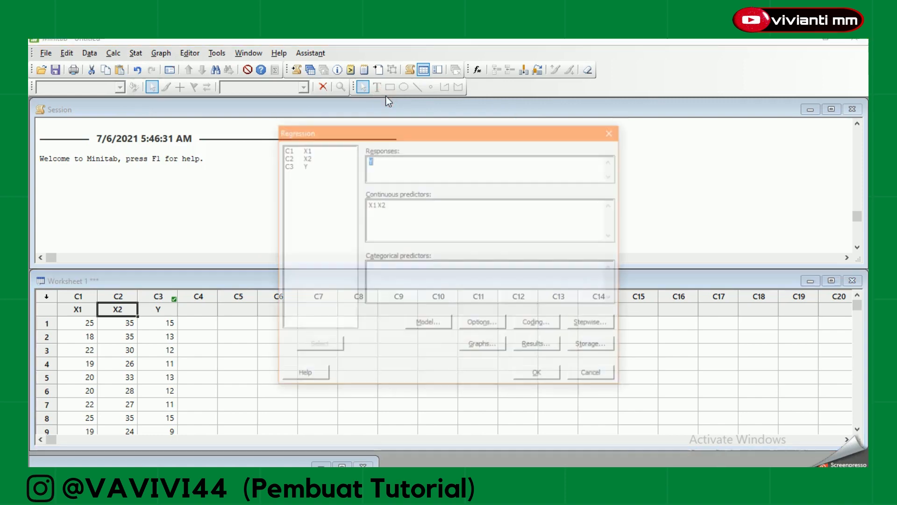
double_click(301, 167)
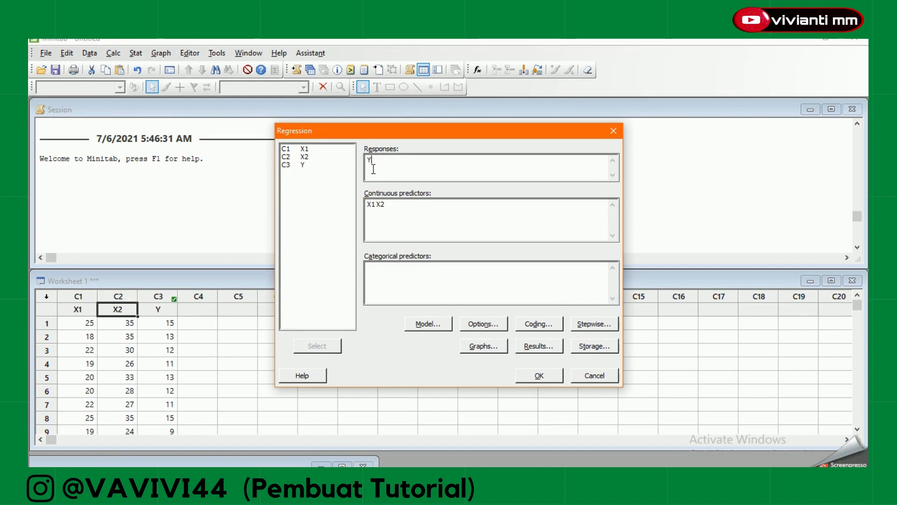
left_click(396, 211)
Set the regression's residual graphs to individual plots with the histogram and the normal probability plot of residuals.
left_click(479, 344)
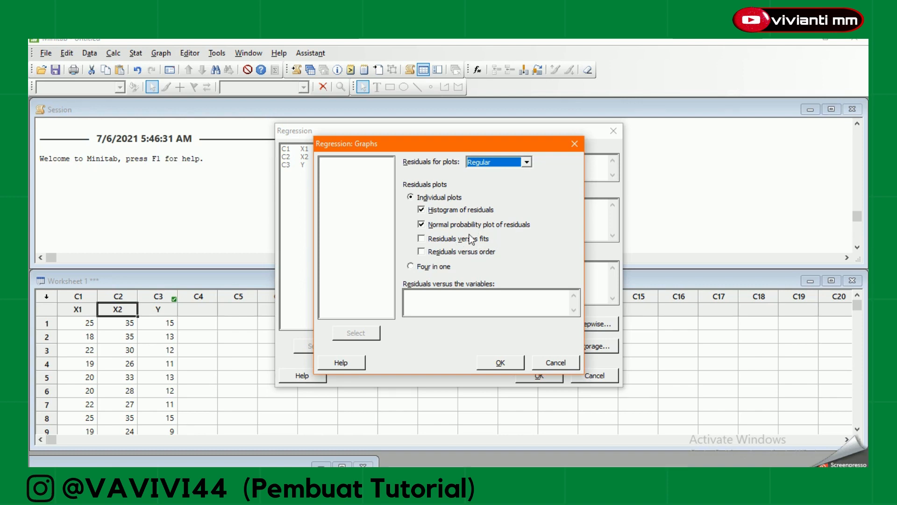
left_click(410, 267)
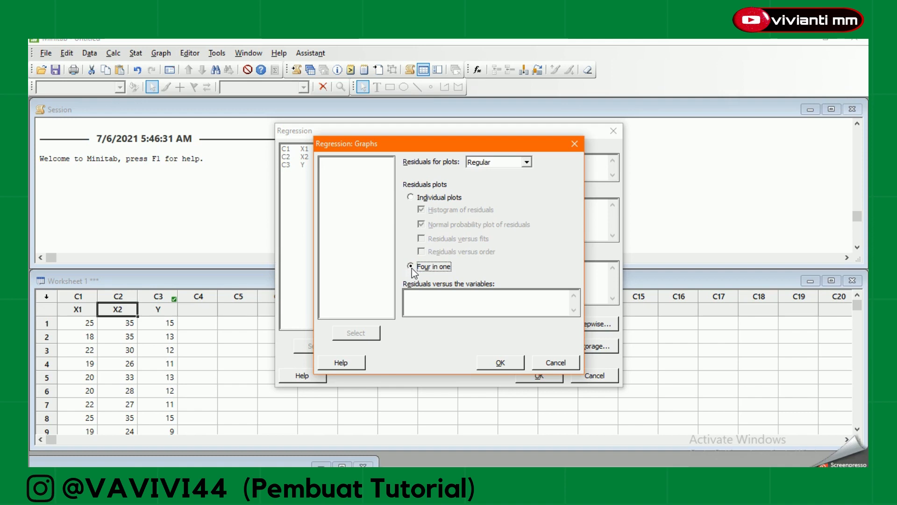
left_click(412, 198)
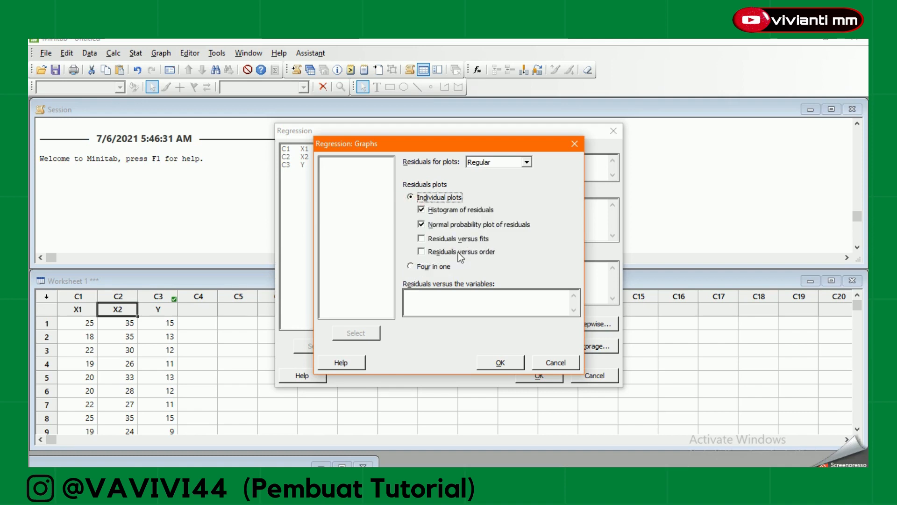
left_click(499, 364)
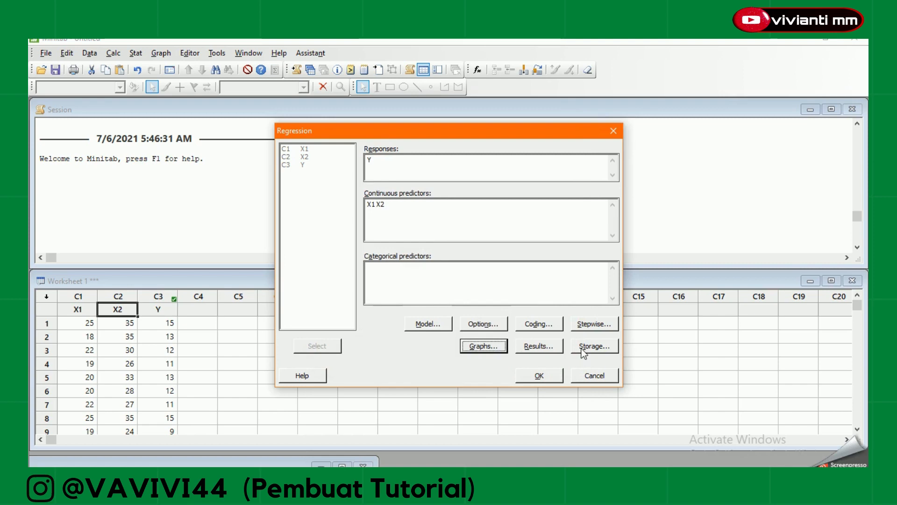
Store only the residuals for the regression and run the analysis.
left_click(583, 348)
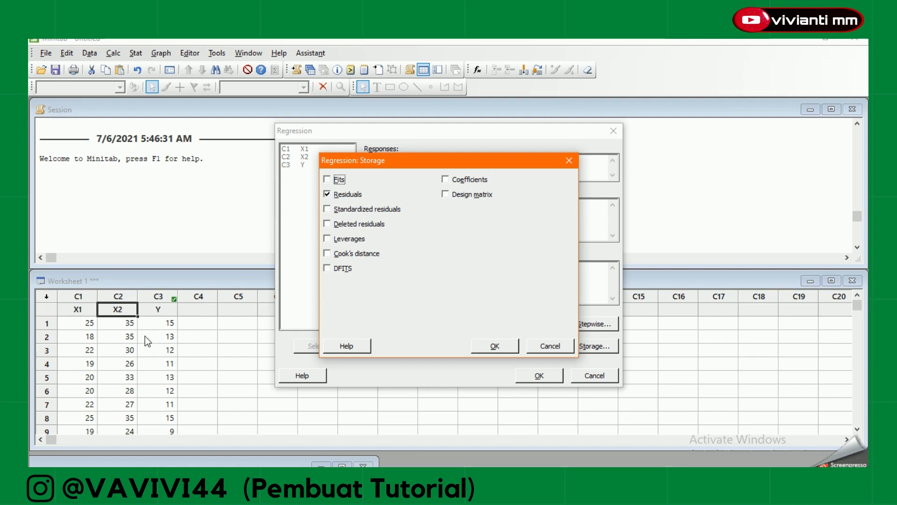
left_click(508, 347)
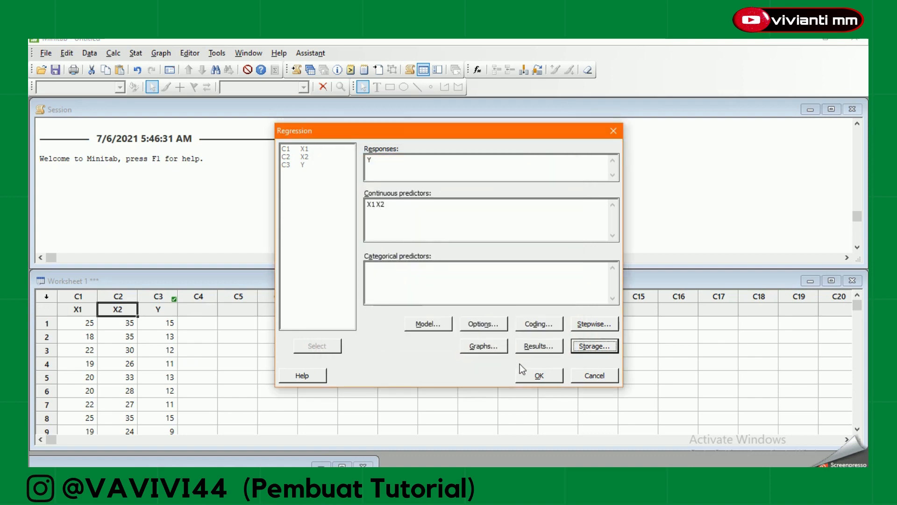
left_click(528, 376)
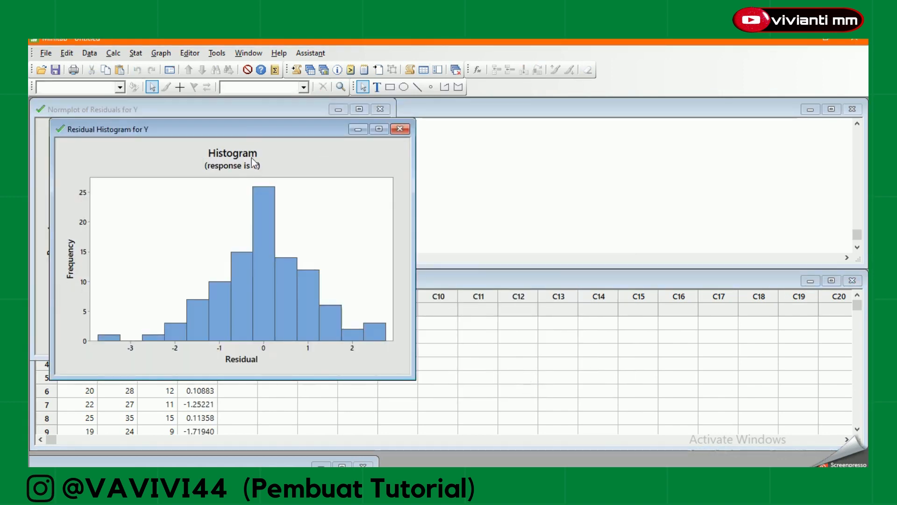
Move the residual histogram and the normal probability plot aside to uncover the session output and worksheet data.
left_click_drag(253, 130, 726, 131)
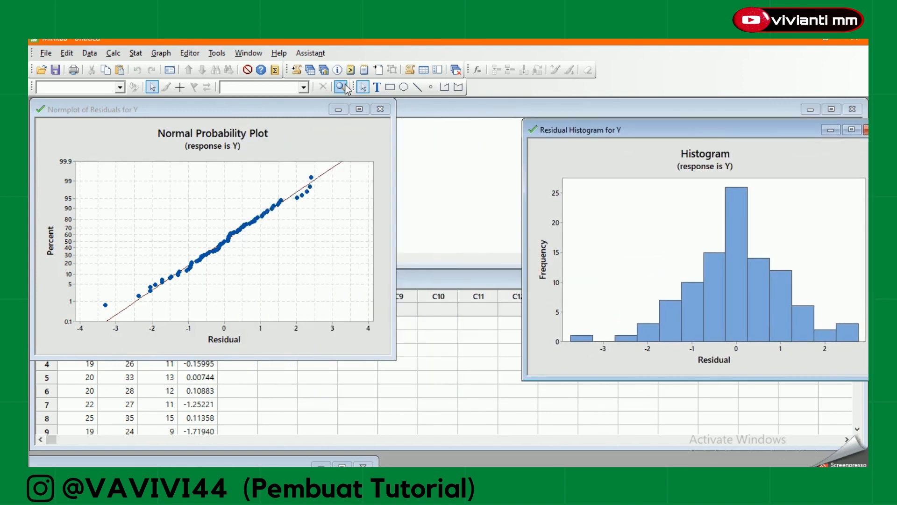
left_click_drag(269, 115, 471, 103)
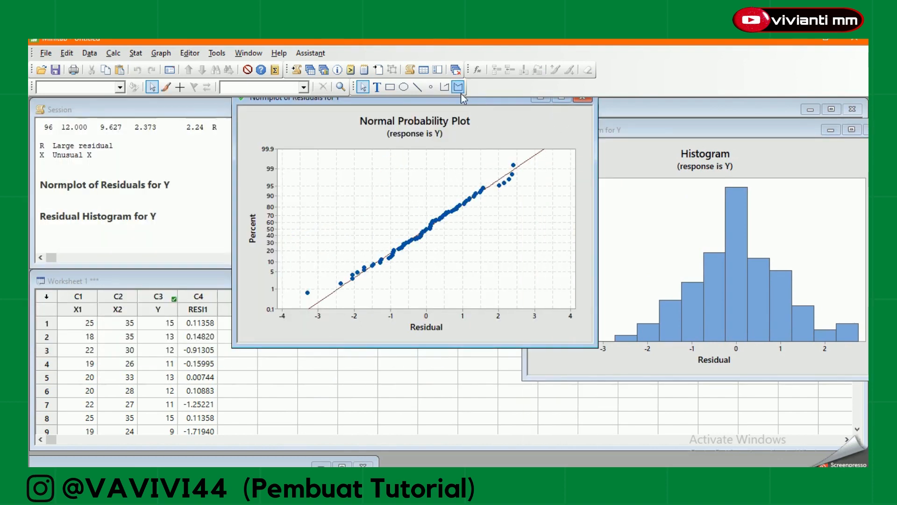
left_click_drag(463, 99, 697, 139)
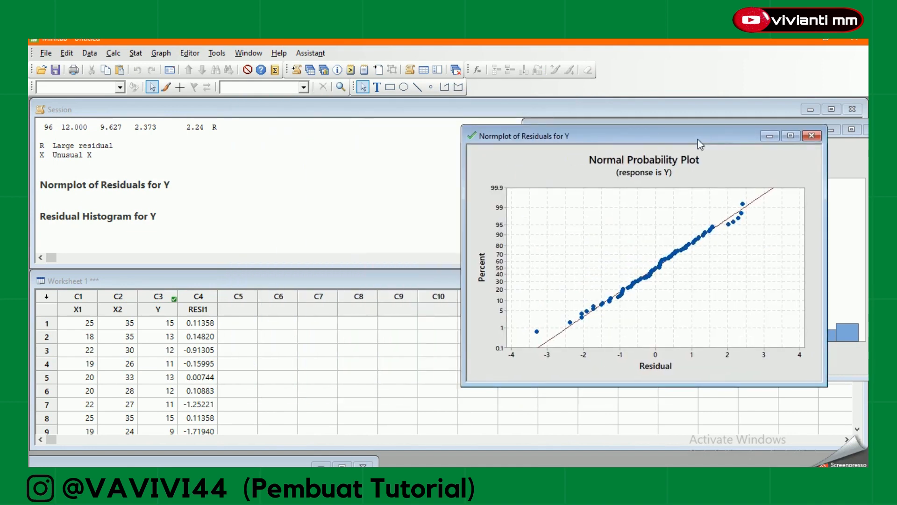
Examine the regression output in the session, from the Analysis of Variance table through the Model Summary.
left_click(249, 205)
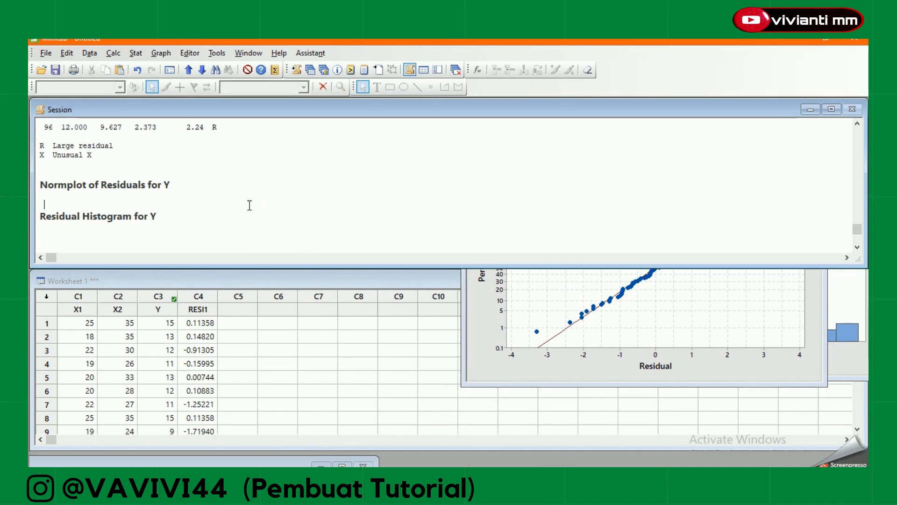
scroll(250, 205, "up", 6)
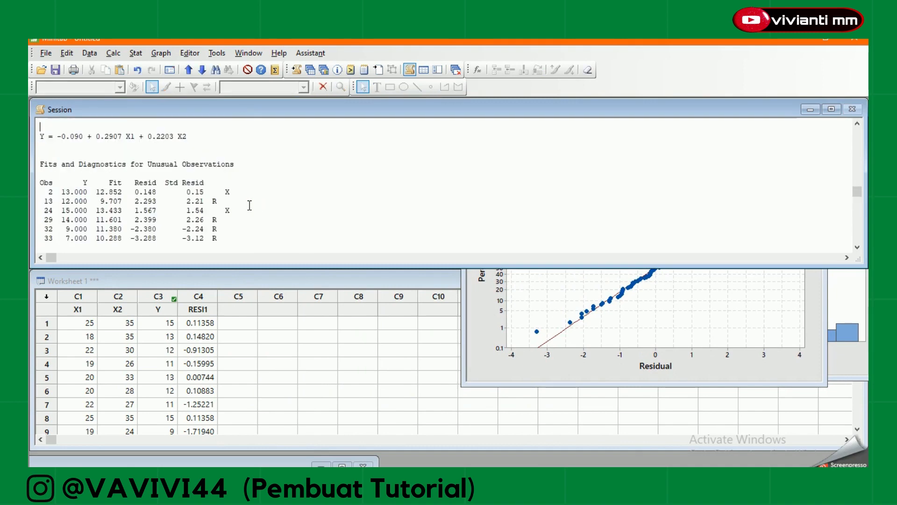
scroll(250, 205, "up", 6)
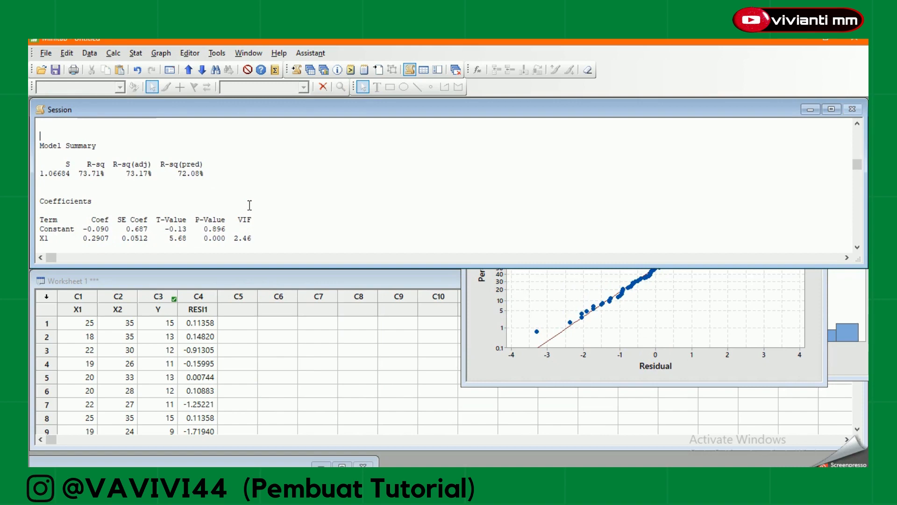
scroll(249, 205, "up", 5)
scroll(249, 205, "up", 1)
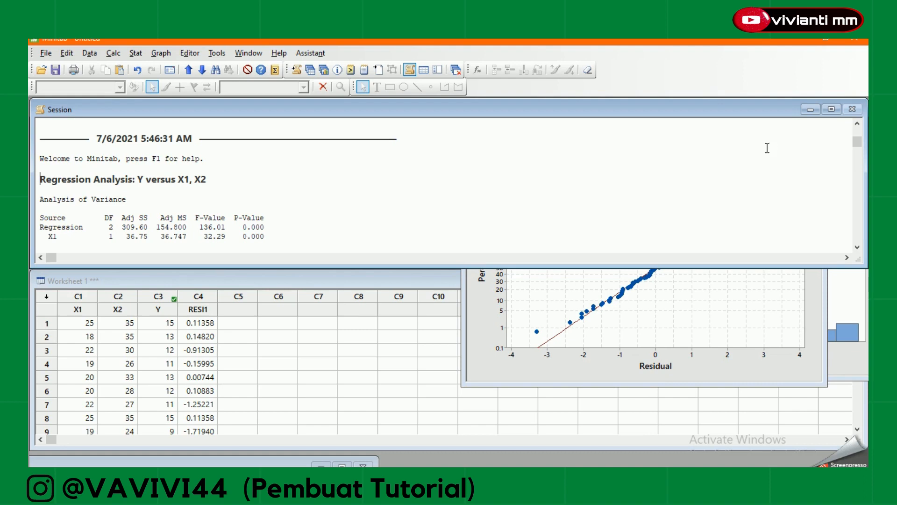
left_click(387, 221)
key("Down")
key("Down")
key("Down")
key("Down")
key("Down")
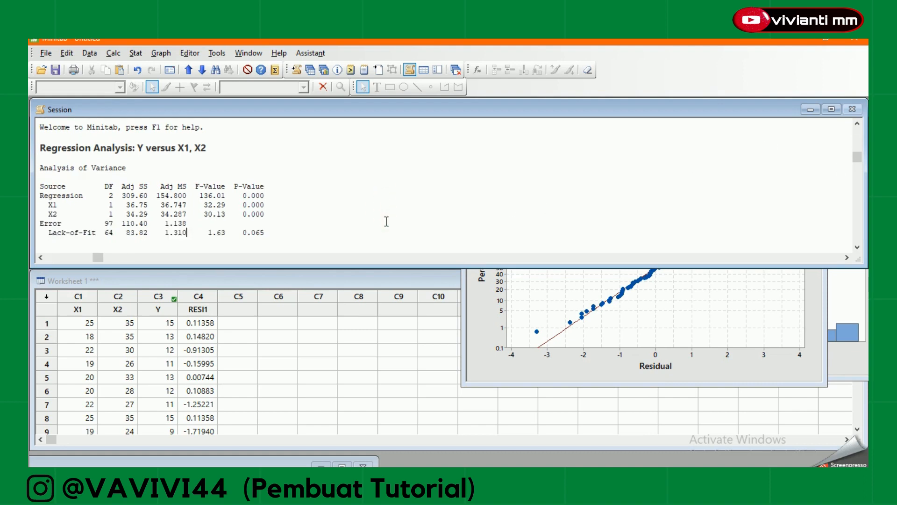
key("Down")
key("Down")
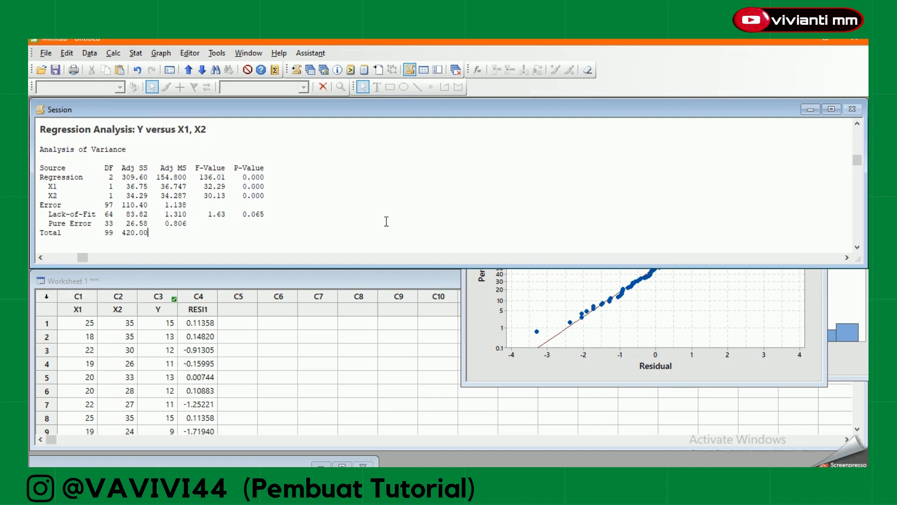
key("Down")
key("Down")
key("Down")
key("Down")
key("Down")
key("Down")
key("Down")
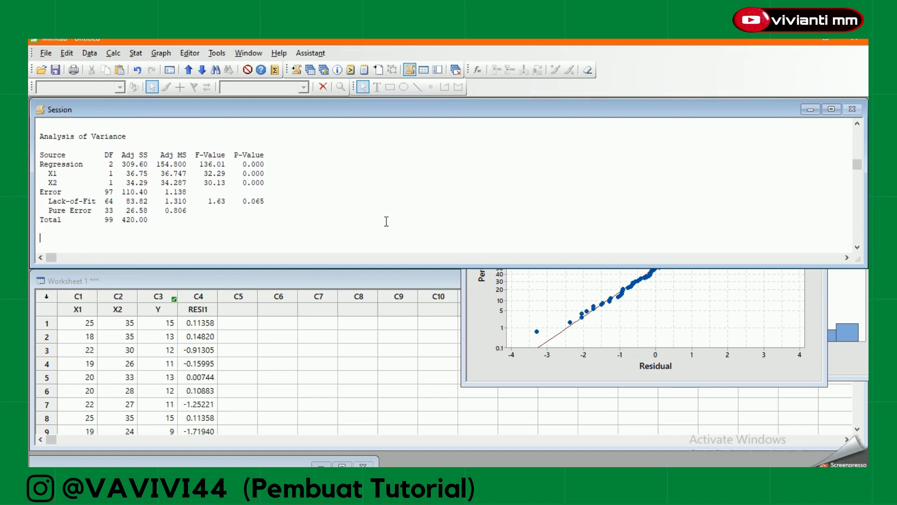
key("Down")
key("Down")
key("Down")
key("Down")
key("Down")
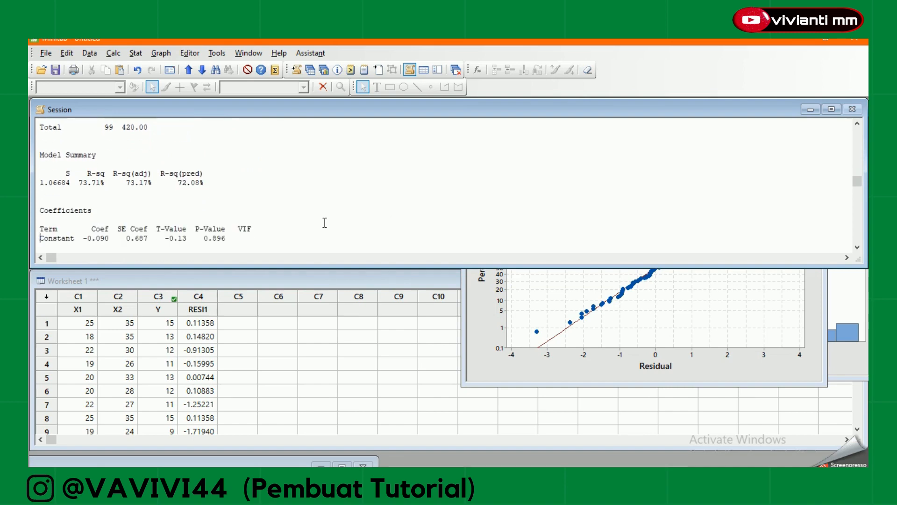
Examine the Coefficients table in the session output, focusing on the VIF values of X1 and X2.
left_click(249, 242)
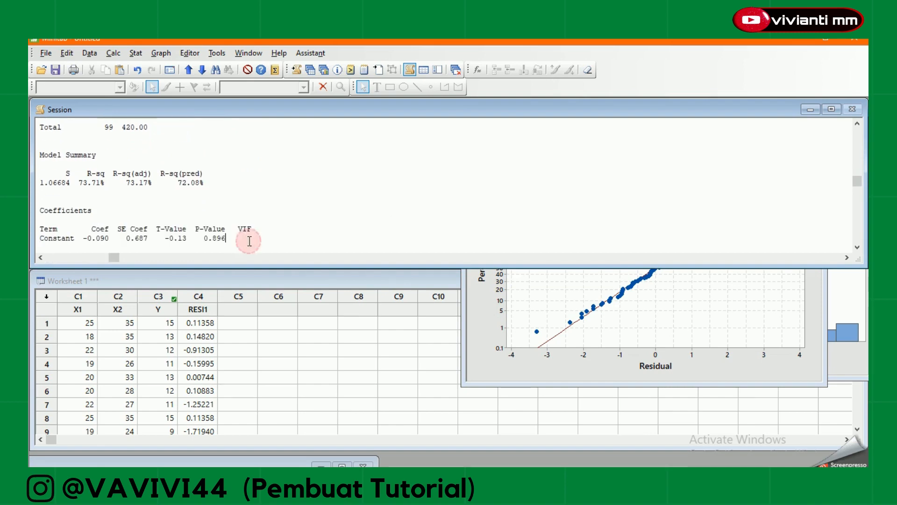
key("Down")
key("Down")
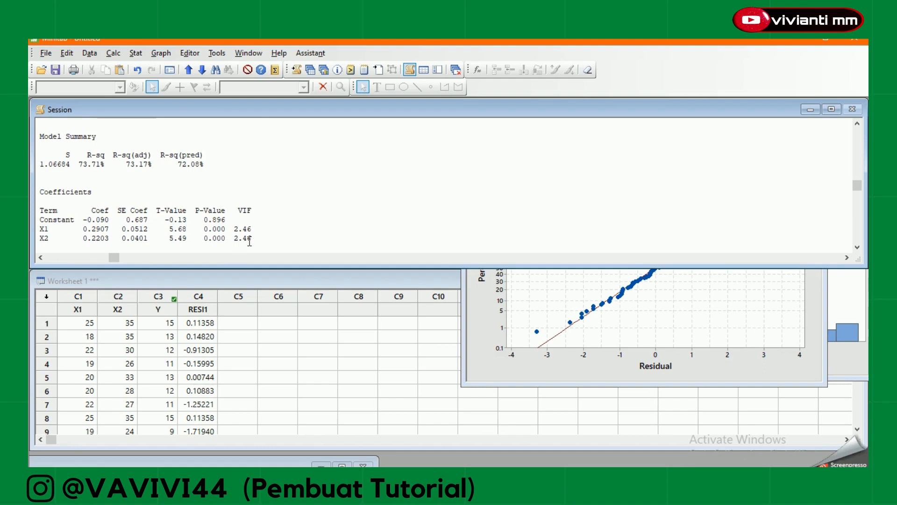
left_click(104, 192)
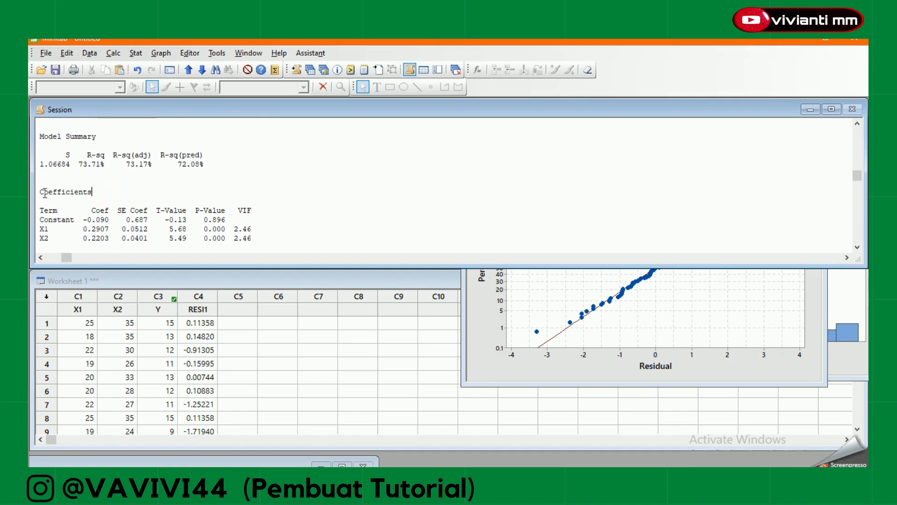
left_click_drag(41, 191, 171, 187)
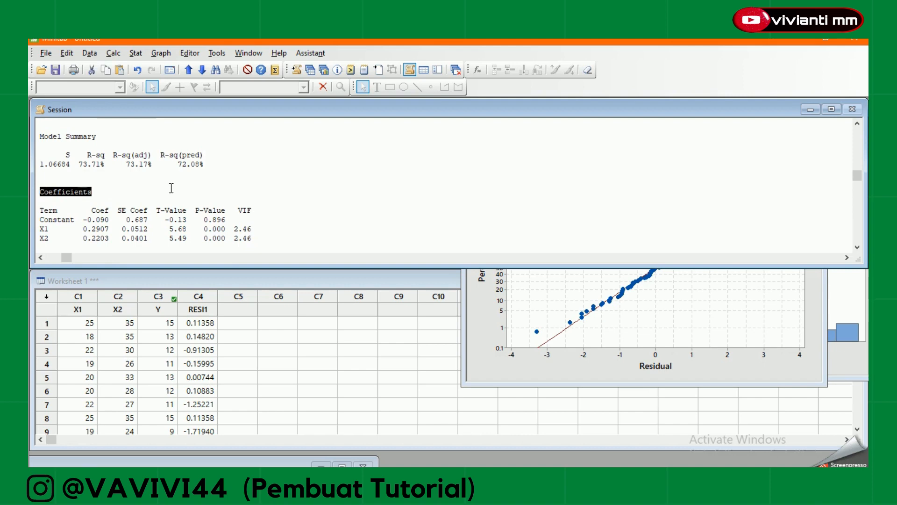
left_click(273, 214)
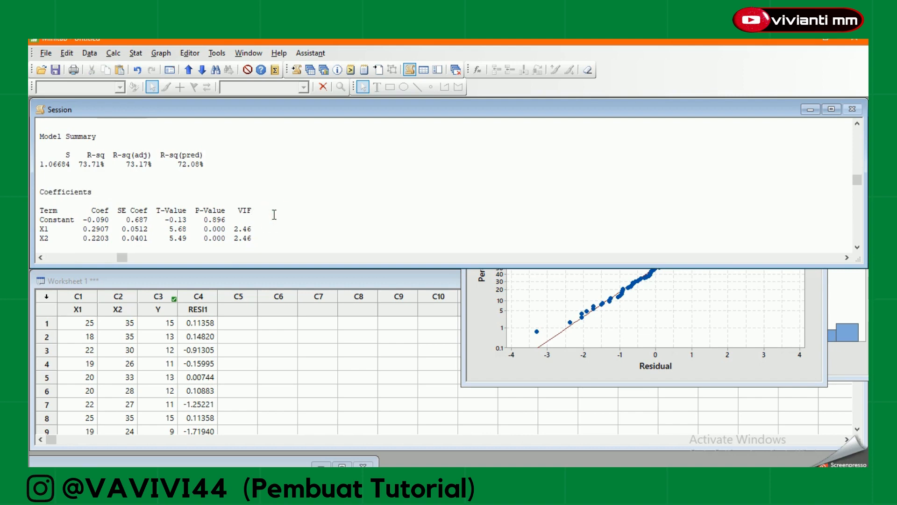
key("Down")
key("Down")
key("Down")
key("Down")
key("Down")
key("Down")
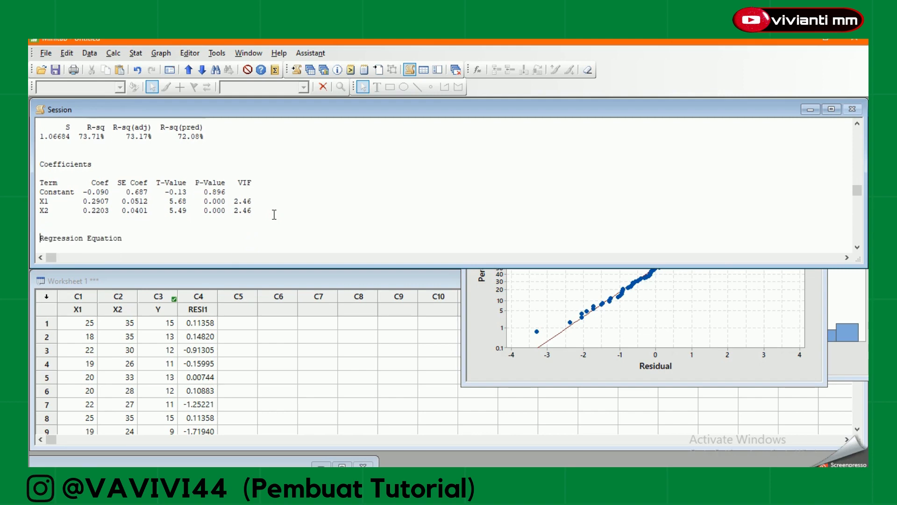
left_click_drag(230, 201, 252, 212)
left_click(252, 211)
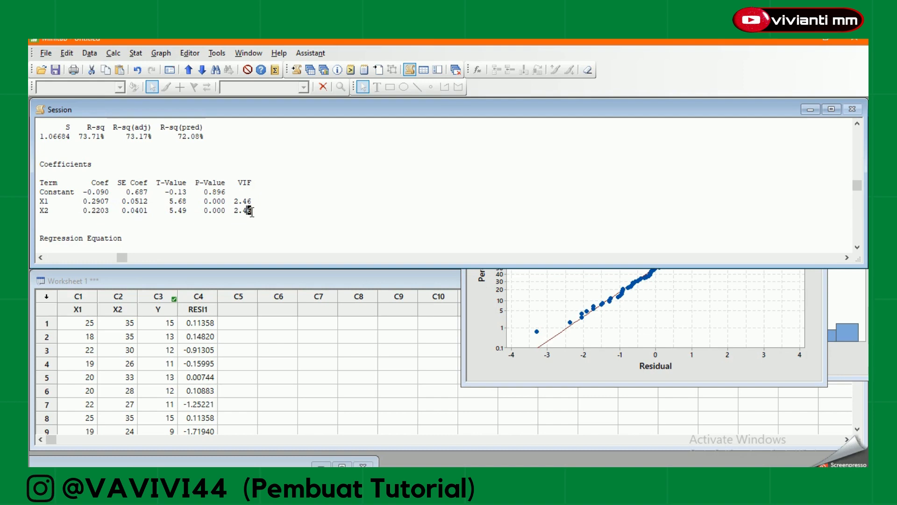
left_click(256, 214)
Run an Anderson-Darling normality test on the stored residuals RESI1 with no percentile lines.
left_click(488, 338)
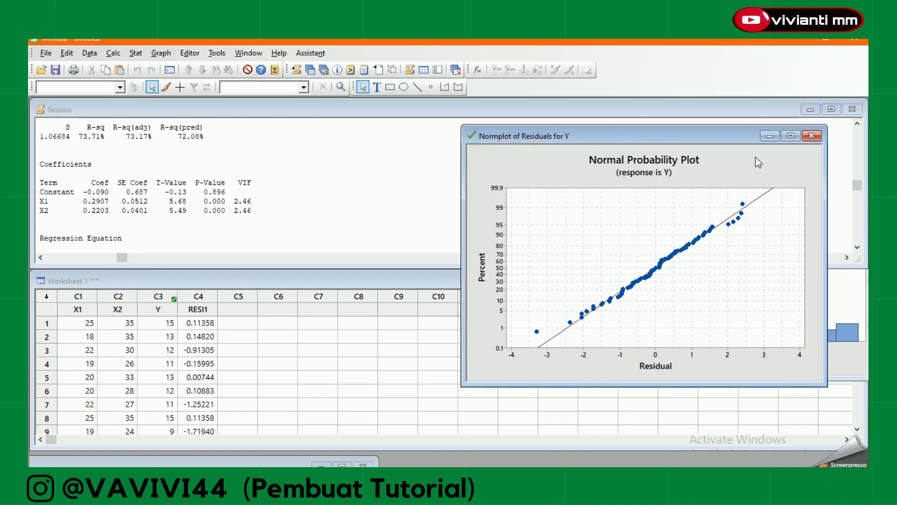
left_click(136, 53)
mouse_move(150, 69)
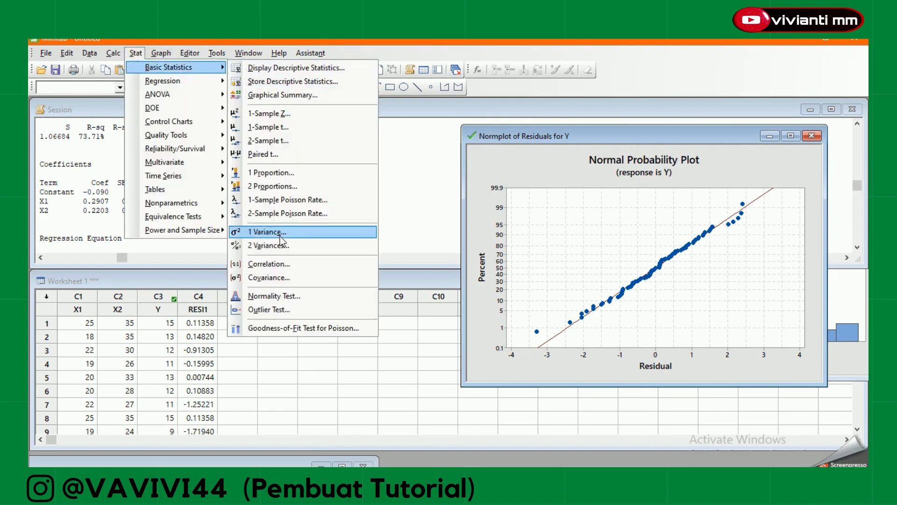
left_click(280, 297)
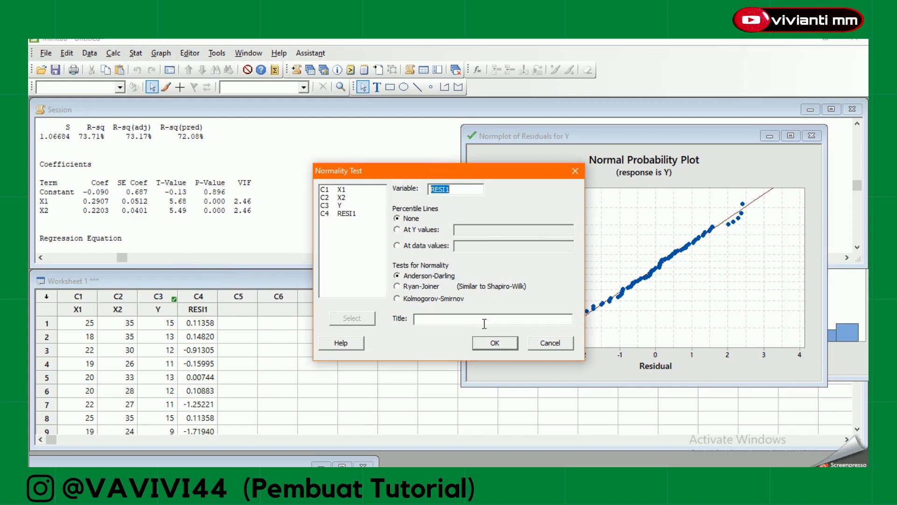
left_click(486, 342)
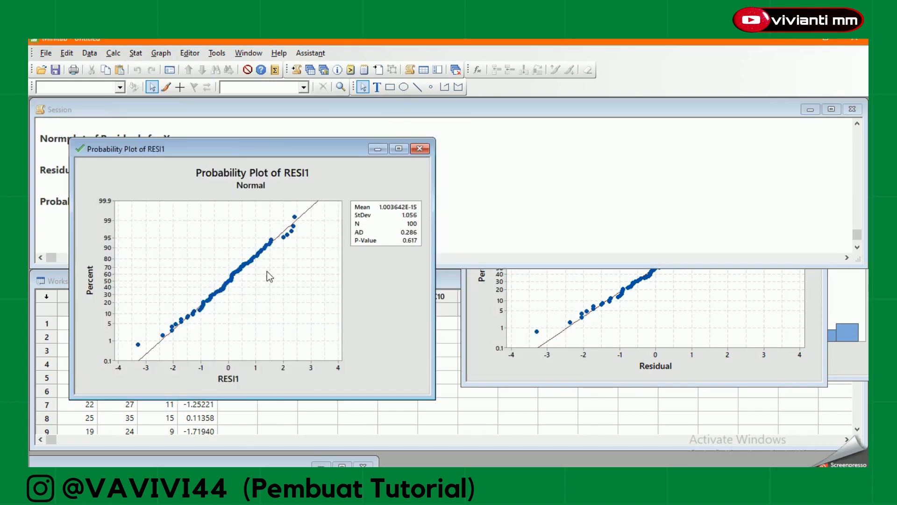
Arrange the RESI1 probability plot beside the regression's normal probability plot to compare them and examine the test statistics.
left_click_drag(253, 150, 518, 152)
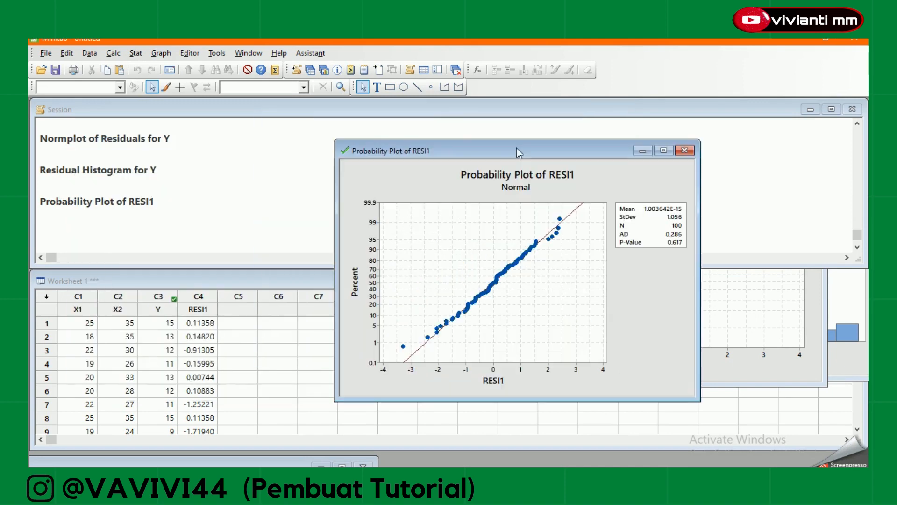
left_click_drag(442, 150, 262, 144)
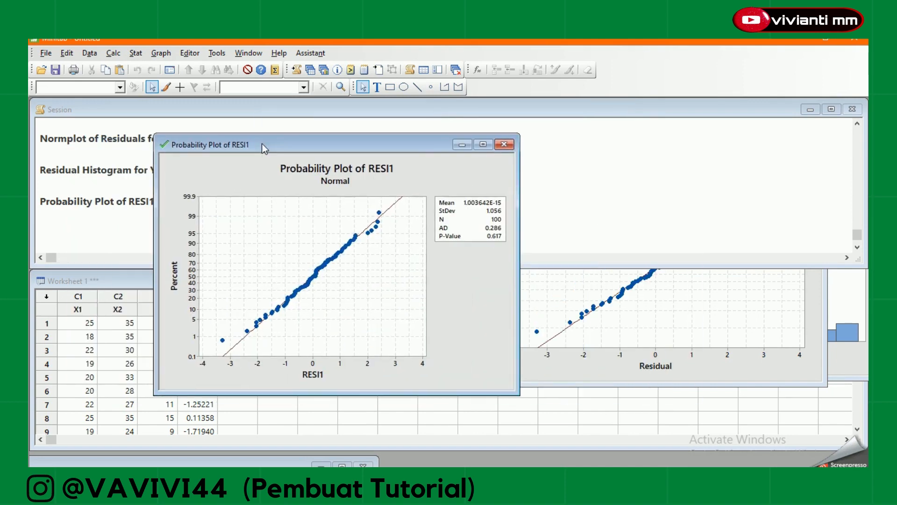
left_click(562, 370)
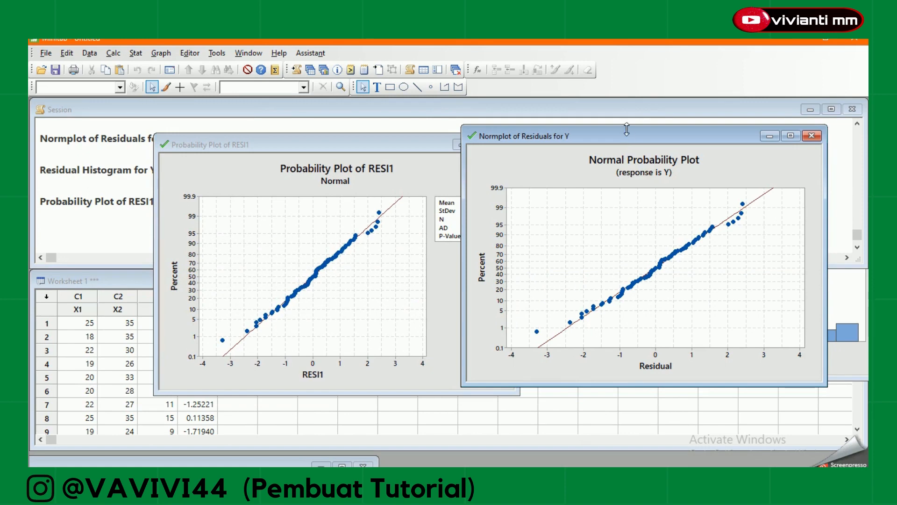
left_click_drag(627, 134, 682, 163)
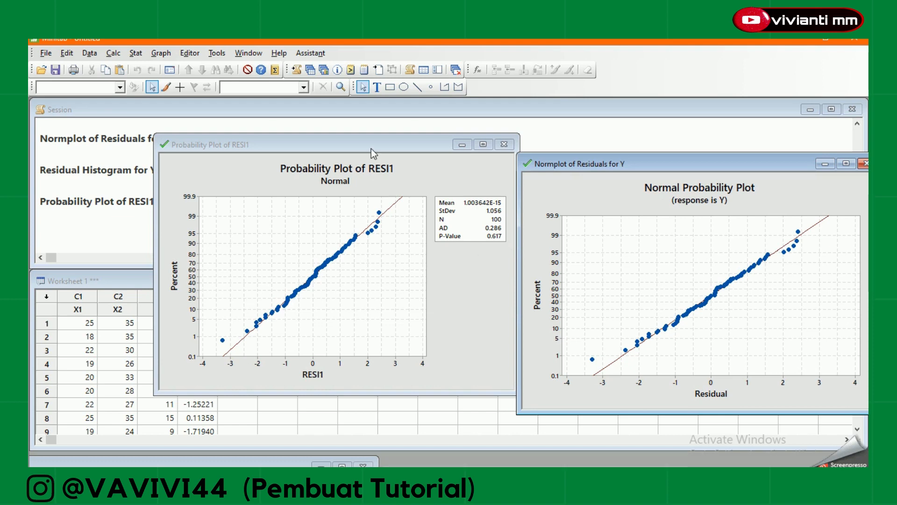
Move the RESI1 probability plot off the other graph and remove it from the project without saving.
left_click_drag(370, 148, 638, 259)
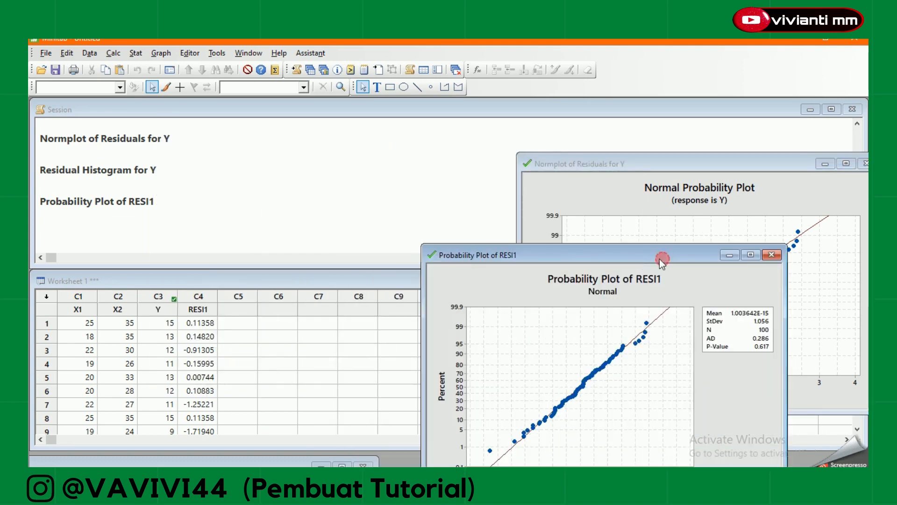
left_click_drag(659, 259, 573, 211)
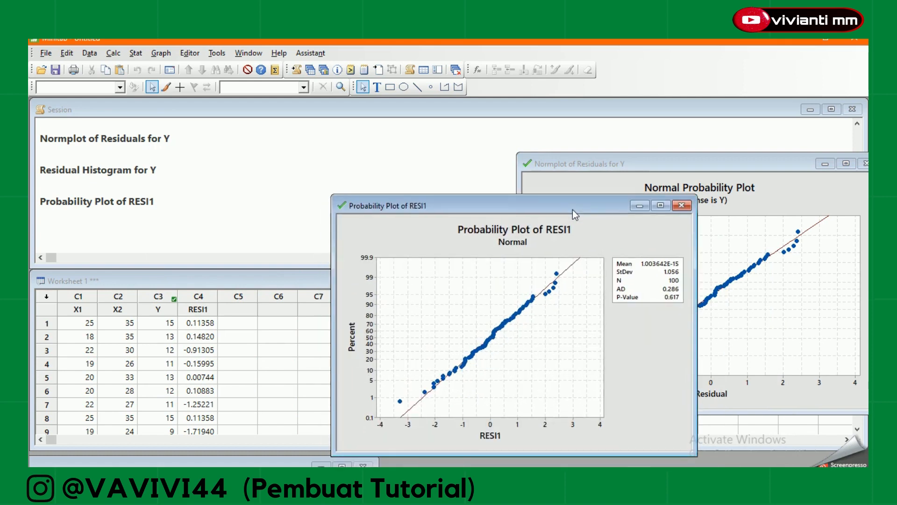
left_click(680, 205)
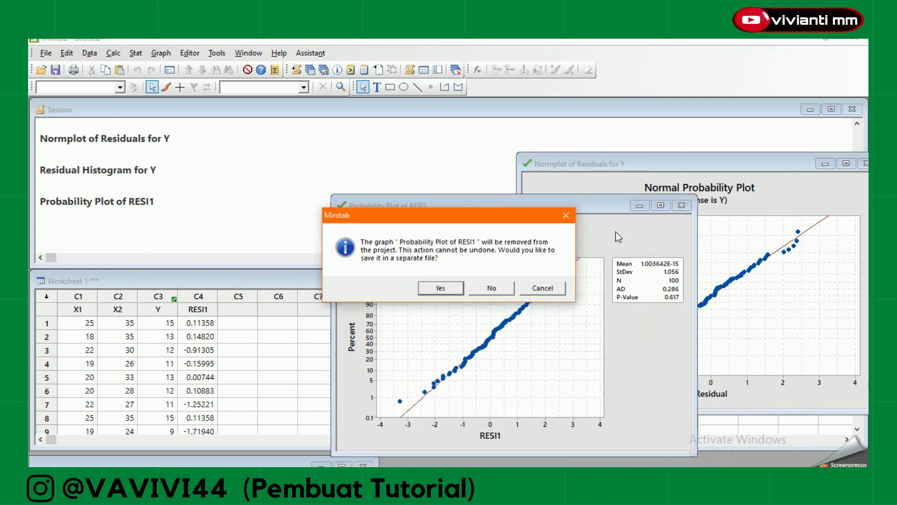
left_click(494, 289)
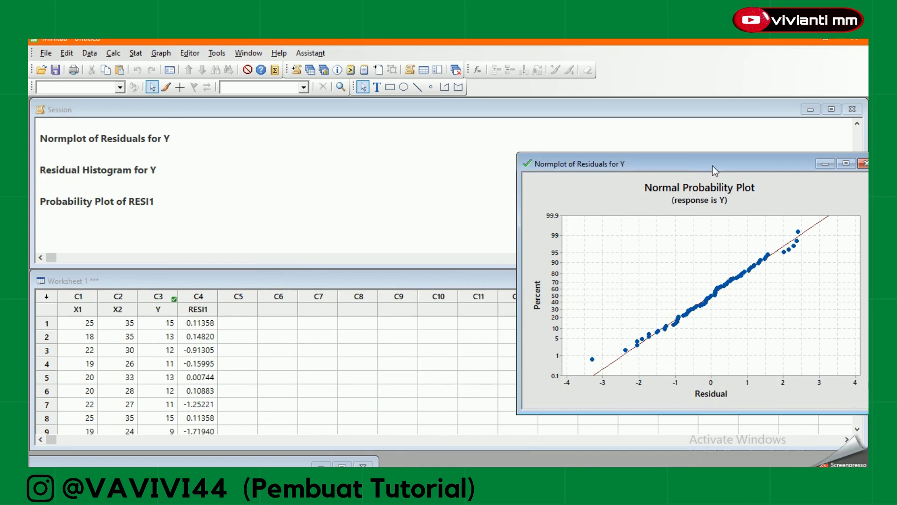
Reposition the normal probability plot and bring the residual histogram in front, overlapping it.
left_click_drag(713, 166, 579, 215)
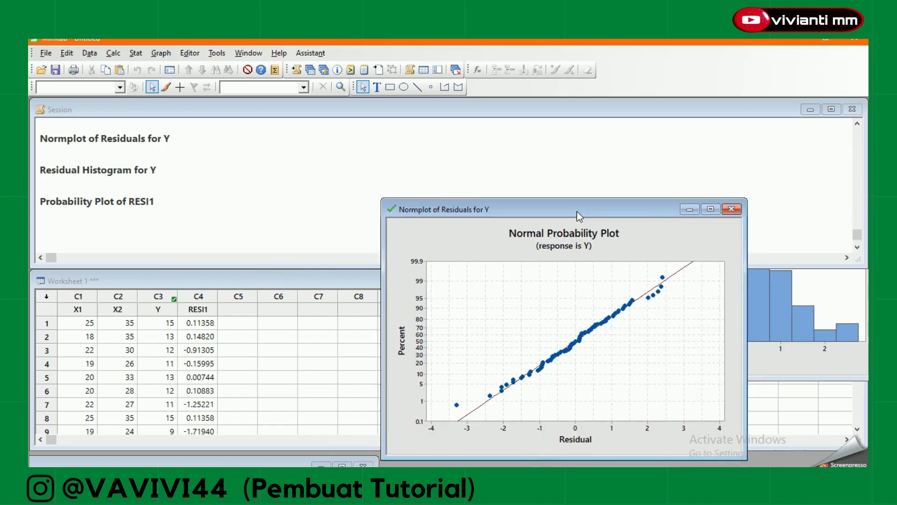
left_click(806, 360)
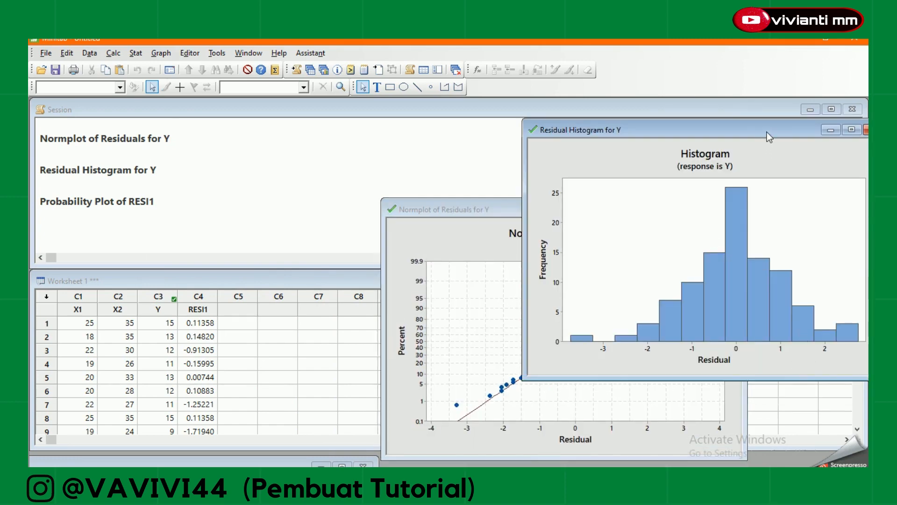
left_click_drag(767, 132, 677, 246)
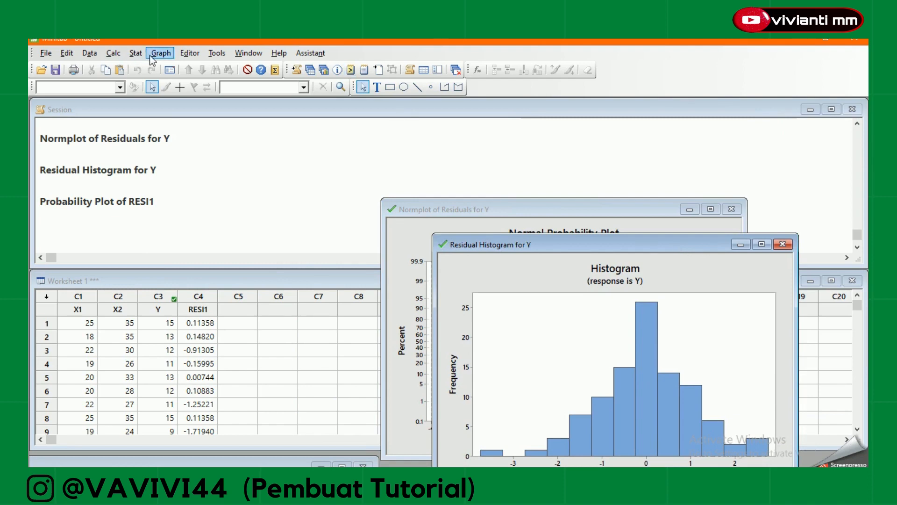
Rerun the regression of Y on X1 and X2, adding the residuals versus fits and residuals versus order plots.
left_click(136, 52)
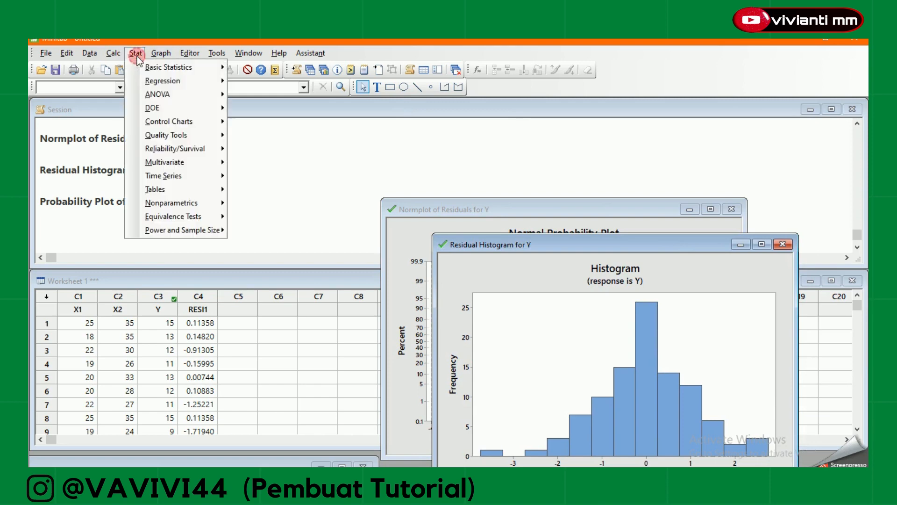
left_click(149, 81)
left_click(262, 95)
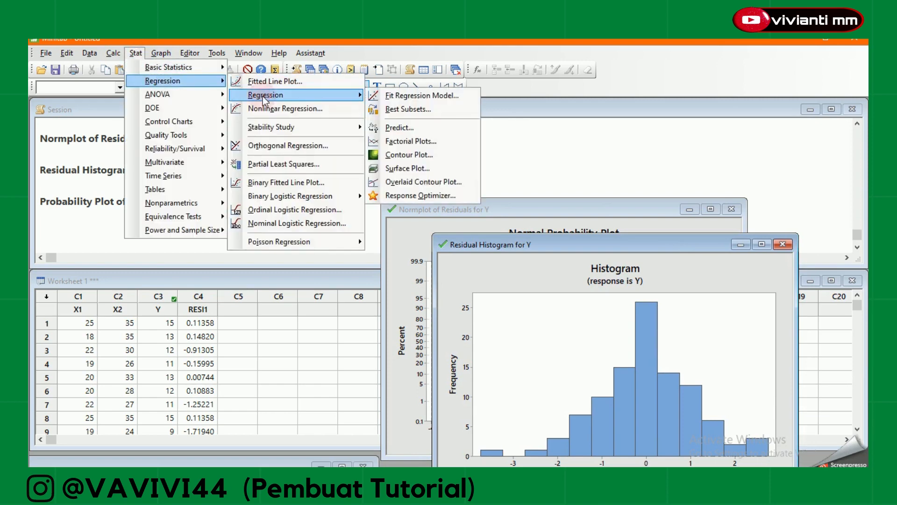
left_click(429, 96)
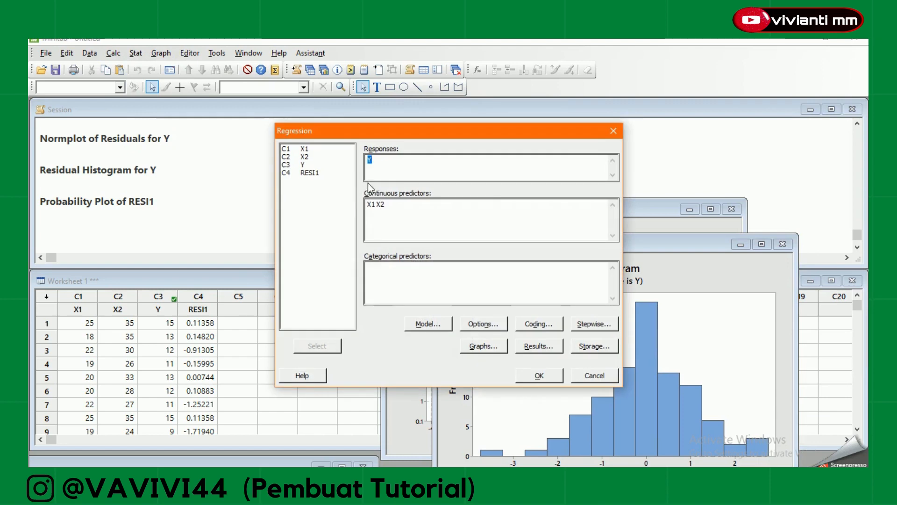
left_click(482, 346)
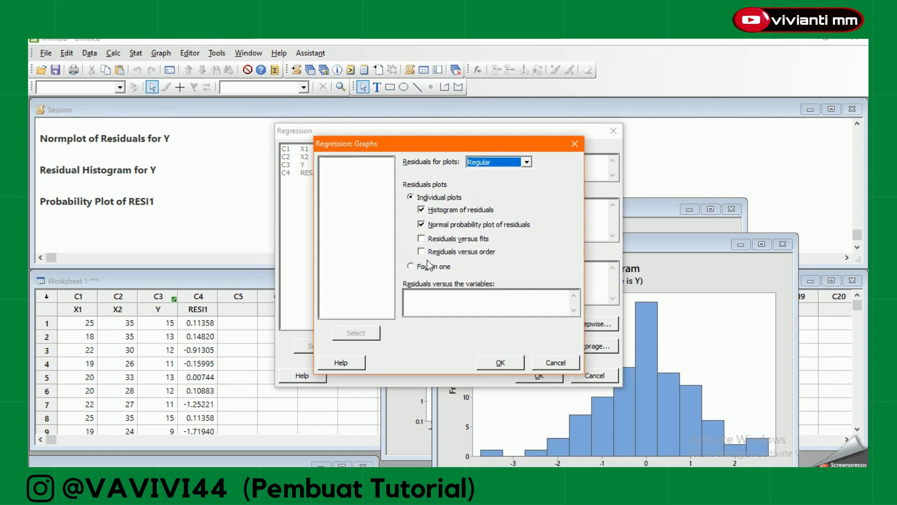
left_click(421, 251)
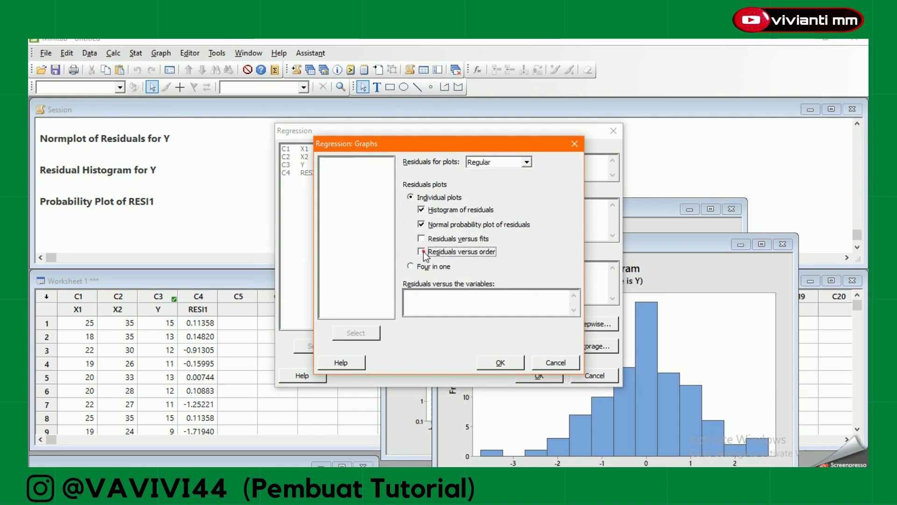
left_click(422, 238)
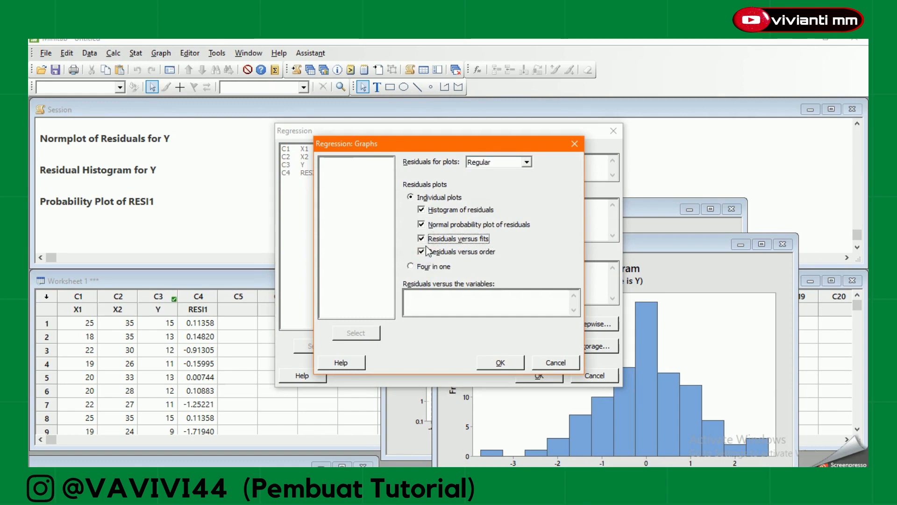
left_click(486, 368)
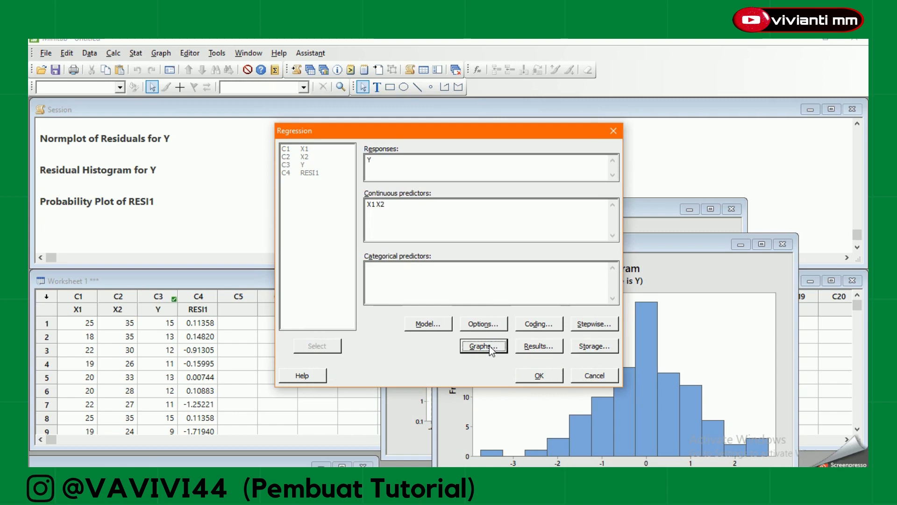
left_click(537, 375)
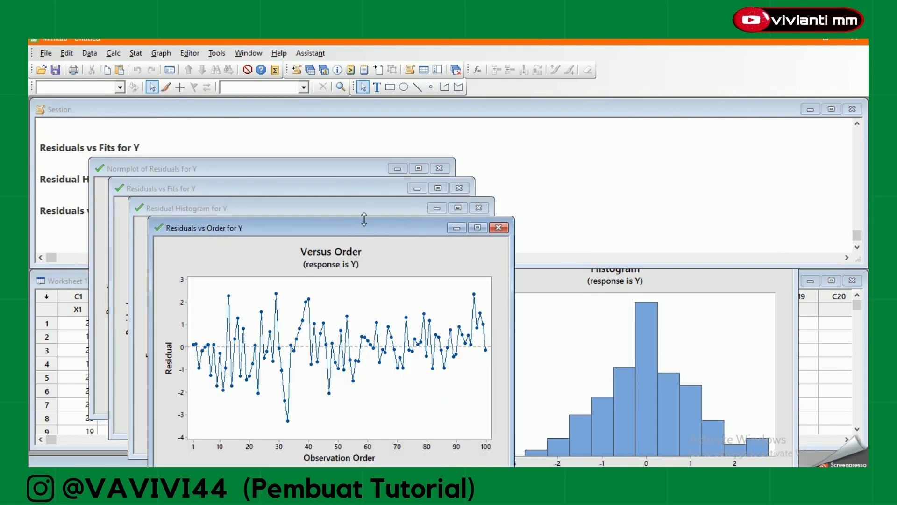
Move the residuals versus order plot aside and remove it from the project without saving.
left_click_drag(362, 226, 680, 189)
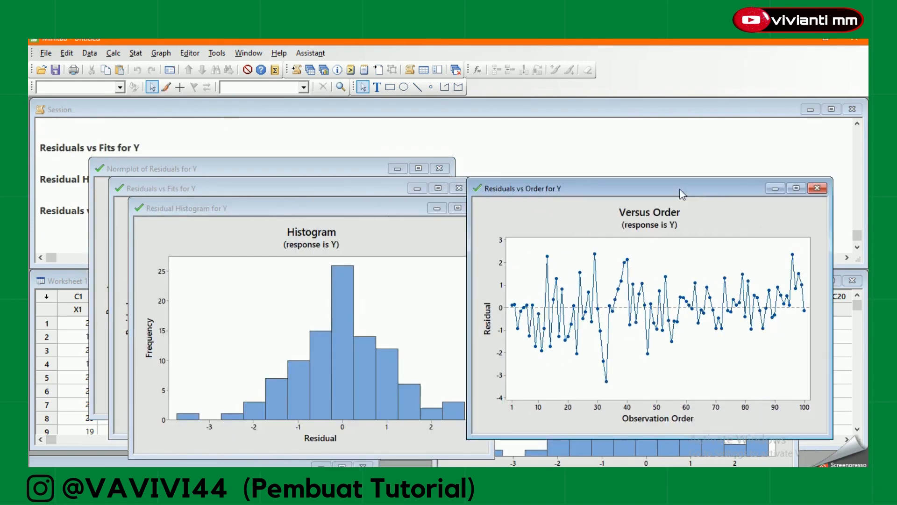
left_click(818, 189)
left_click(493, 288)
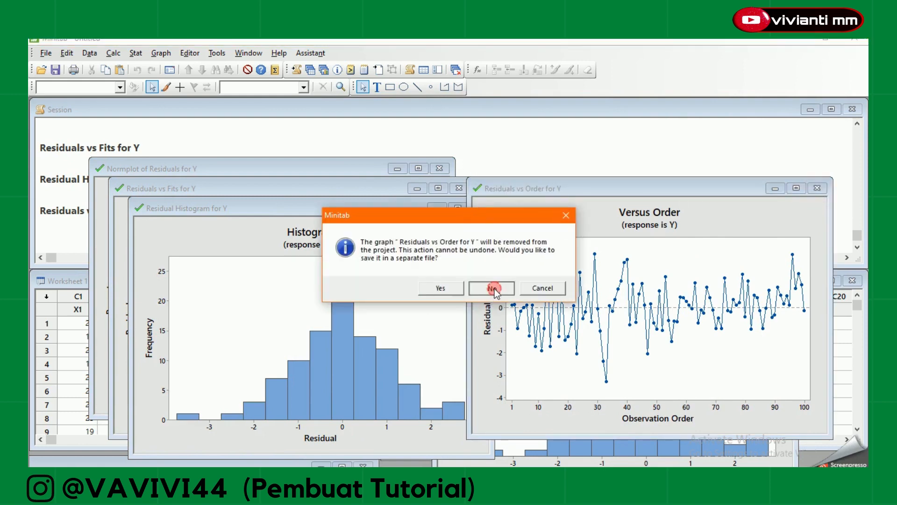
Move the new histogram, versus fits plot and normal probability plot aside to uncover the session output and worksheet.
left_click_drag(371, 214, 729, 223)
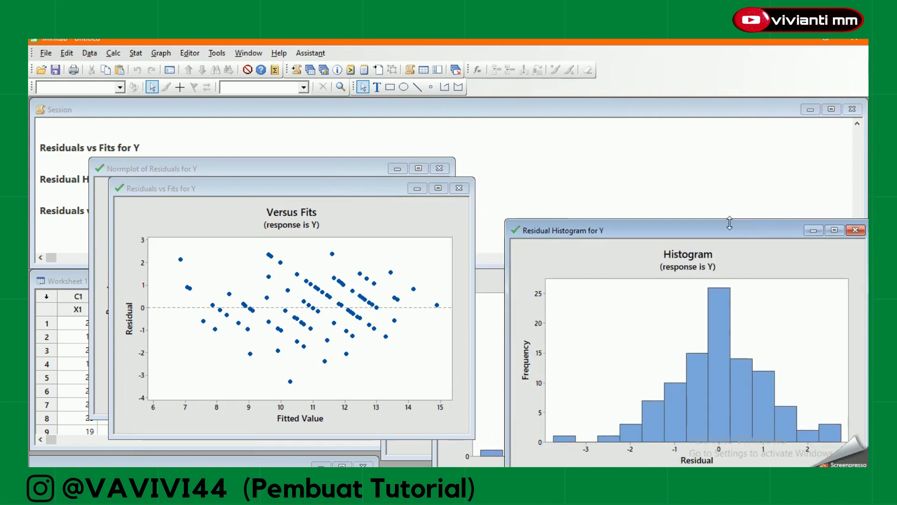
left_click_drag(362, 195, 702, 170)
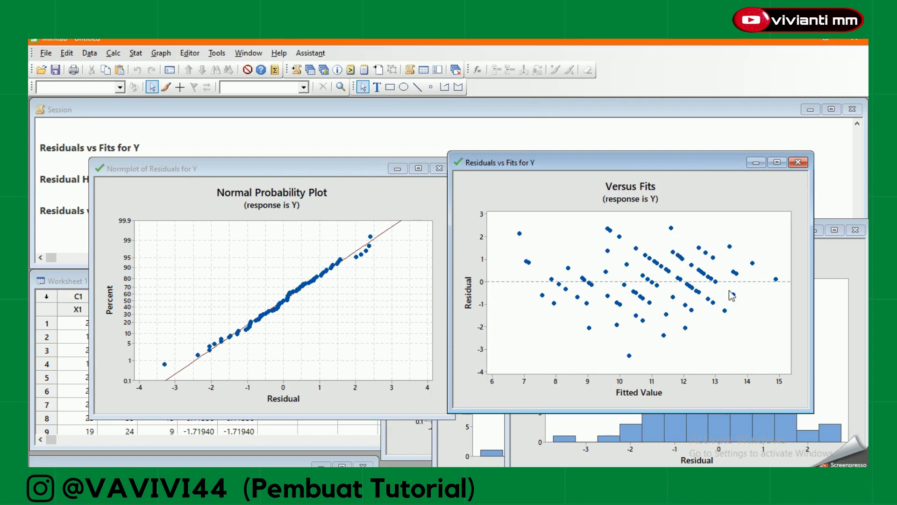
left_click_drag(682, 161, 732, 169)
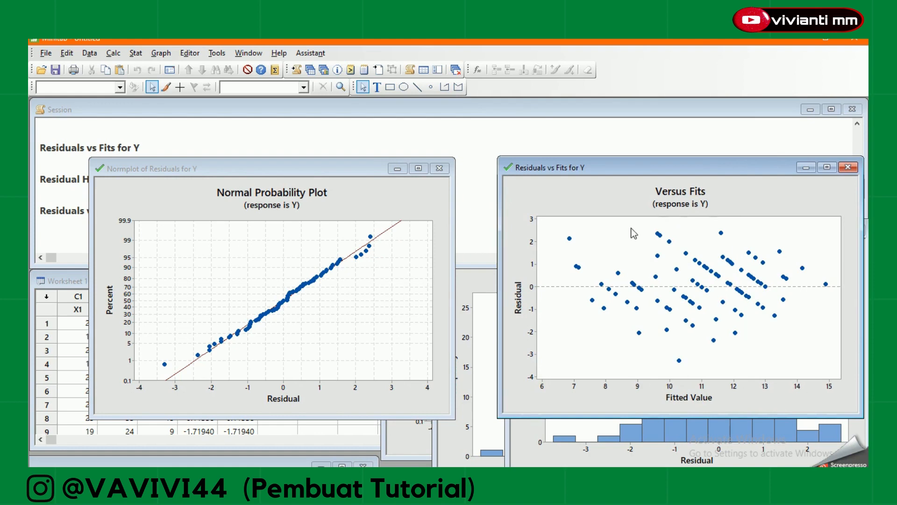
left_click(236, 171)
left_click_drag(236, 171, 654, 209)
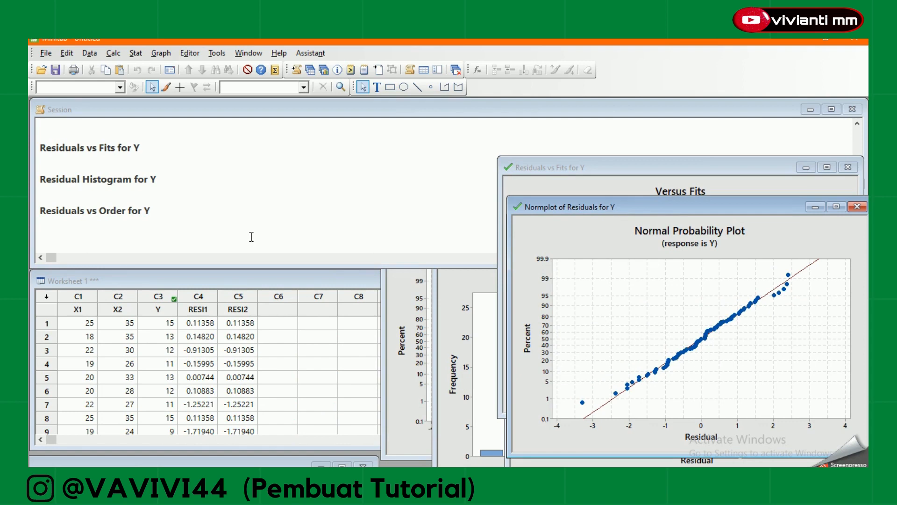
Go back through the session output to examine the unusual observations of the latest regression.
left_click(216, 239)
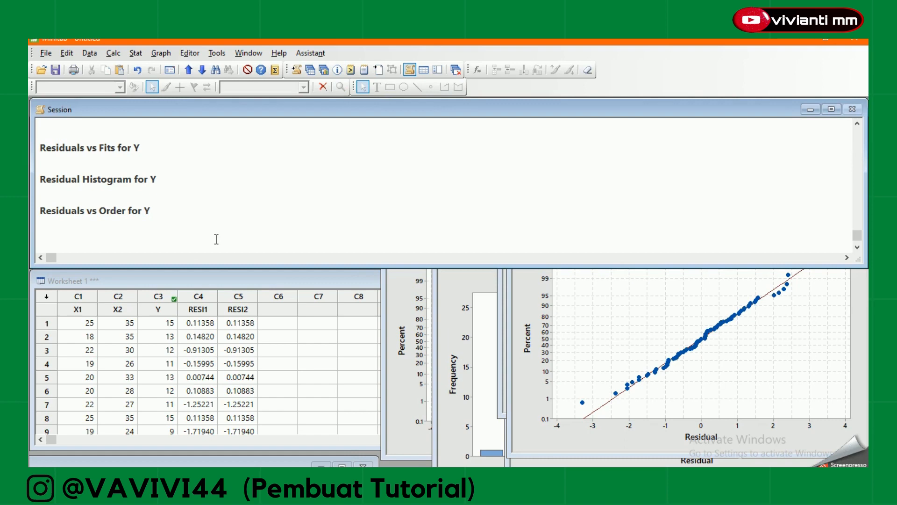
key("Up")
key("Up")
key("Up")
key("Up")
key("Up")
key("Up")
key("Up")
key("Up")
key("Up")
key("Up")
key("Up")
key("Up")
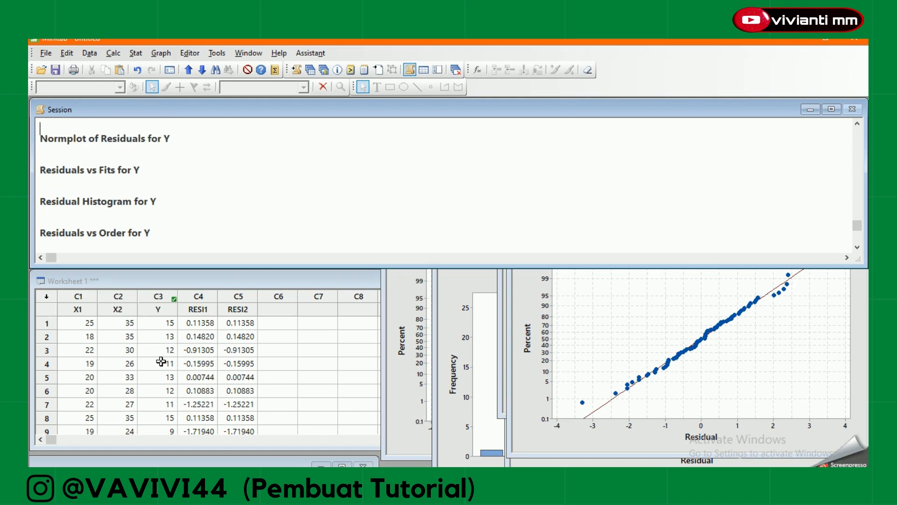
key("Up")
key("Up")
key("Up")
key("Up")
key("Up")
key("Up")
key("Up")
key("Up")
key("Up")
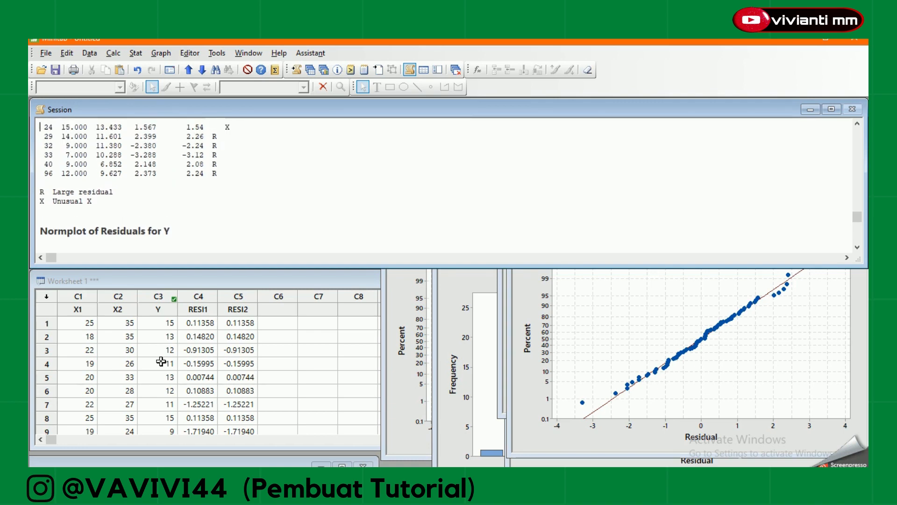
key("Up")
key("Up")
key("Up")
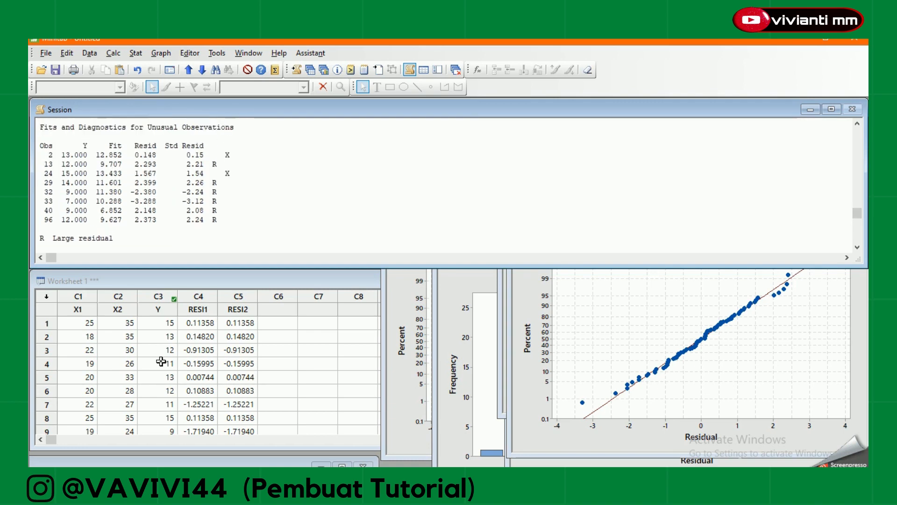
key("Up")
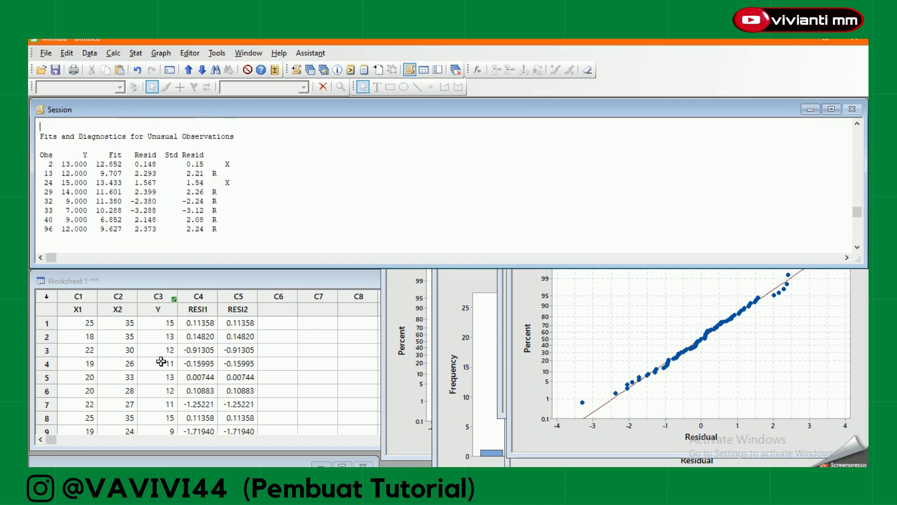
key("Up")
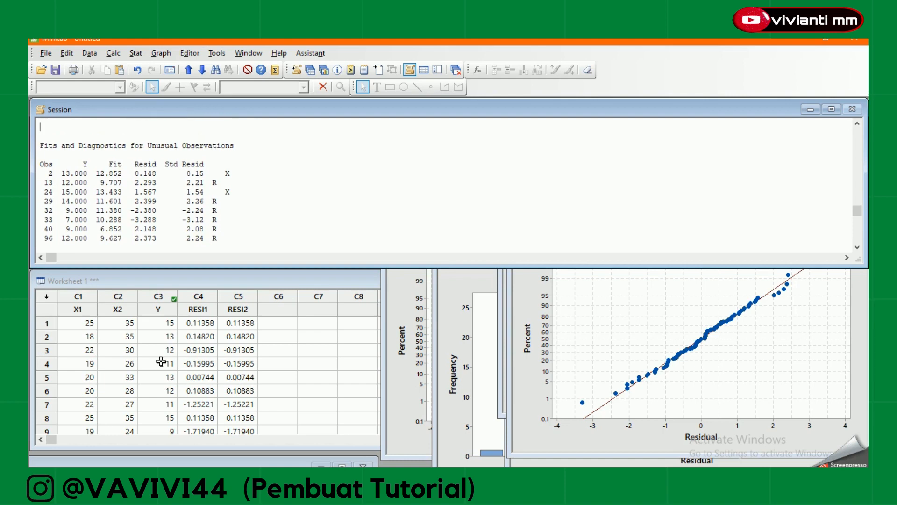
Examine the regression equation, the coefficients table with its VIF values and the model summary in the session output.
key("Up")
key("Up")
key("Up")
key("Up")
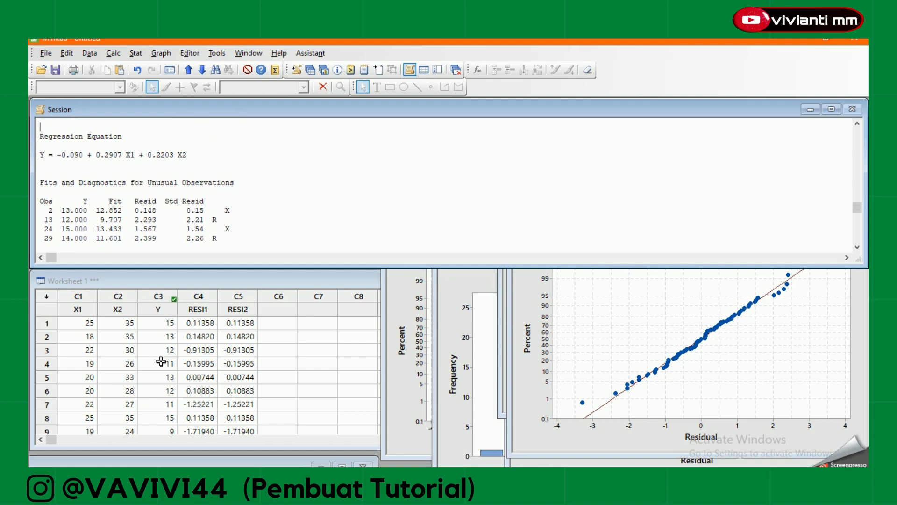
key("Up")
key("Up")
key("Up")
key("Up")
key("Up")
key("Up")
key("Up")
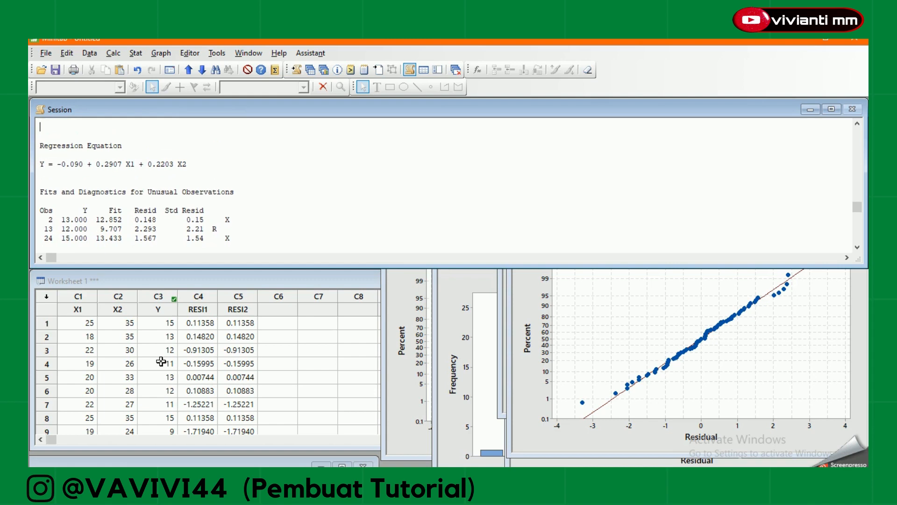
key("Up")
key("Up")
key("Up")
key("Up")
key("Up")
key("Up")
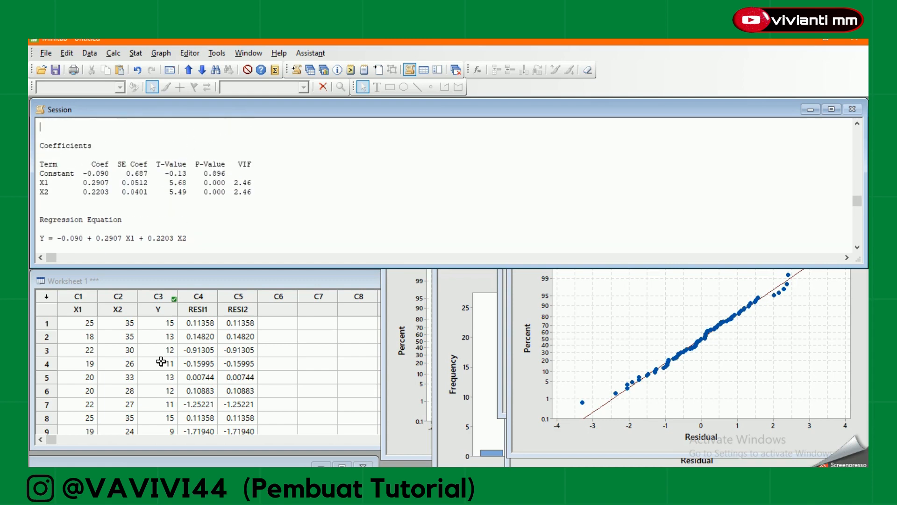
key("Down")
key("Down")
key("Down")
key("Down")
key("Down")
key("Down")
key("Down")
key("Down")
key("Down")
key("Down")
key("Down")
key("Down")
key("Down")
key("Down")
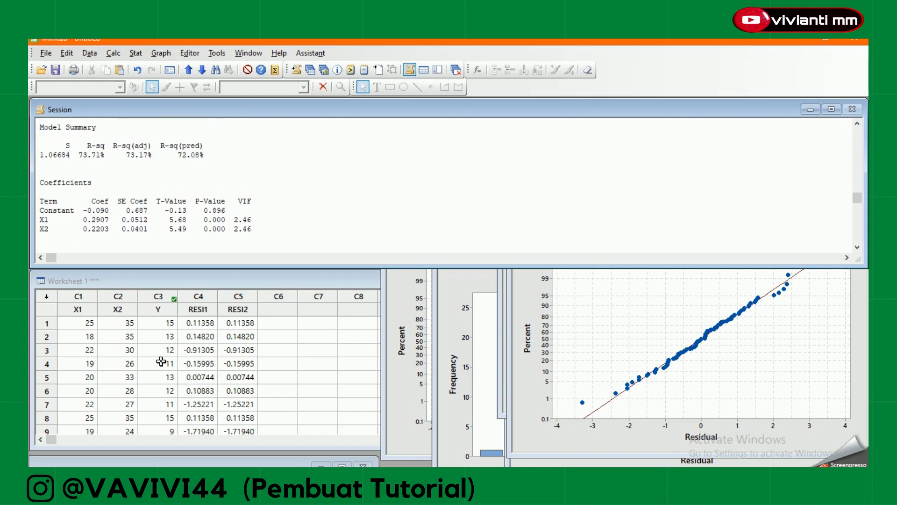
key("Down")
key("Down")
key("Down")
key("Down")
key("Down")
key("Down")
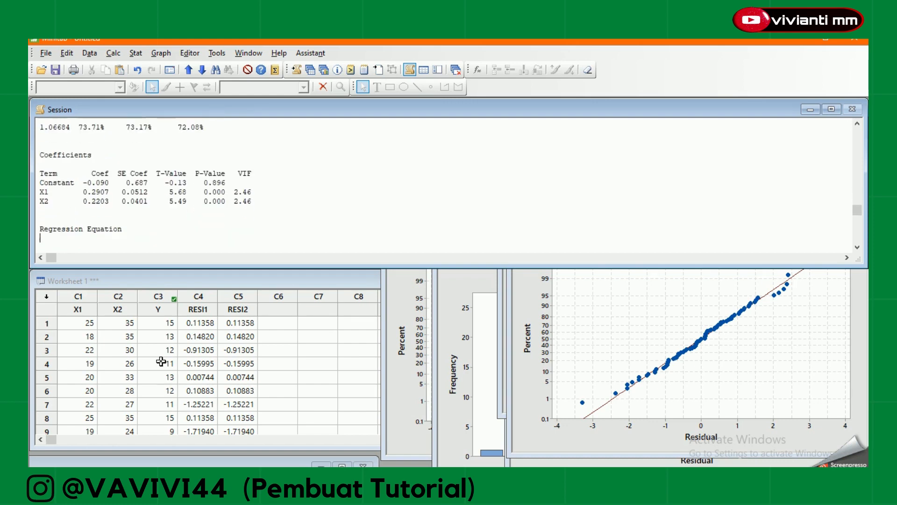
Examine the P-values for the regression, X1 and X2 in the latest Analysis of Variance table.
key("Up")
key("Up")
key("Up")
key("Up")
key("Up")
key("Up")
key("Up")
key("Up")
key("Up")
key("Up")
key("Up")
key("Up")
key("Up")
key("Up")
key("Up")
key("Up")
key("Up")
key("Up")
key("Up")
key("Up")
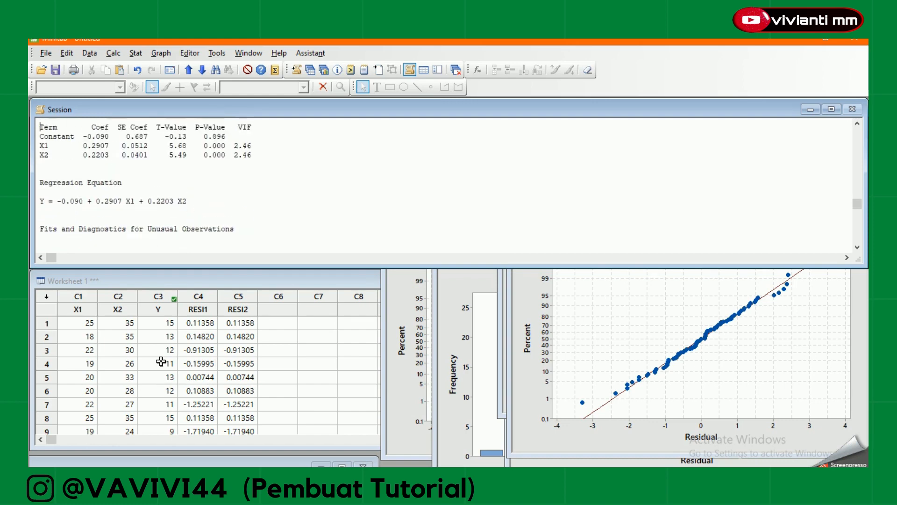
key("Up")
key("Up")
key("Up")
key("Up")
key("Up")
key("Up")
key("Up")
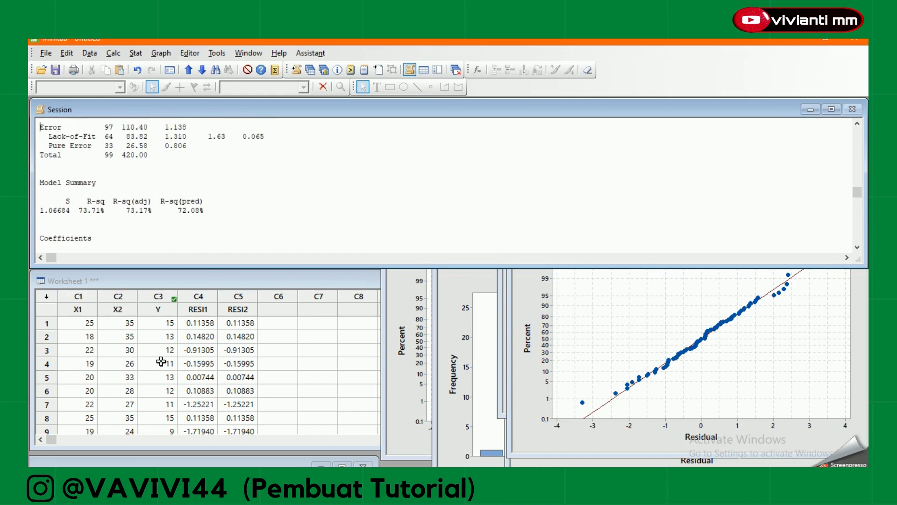
key("Up")
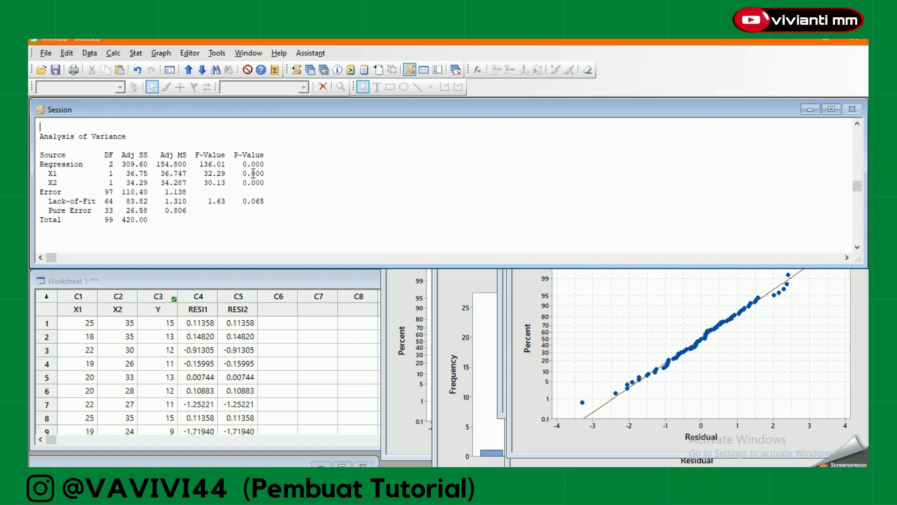
left_click(270, 169)
left_click(270, 163)
left_click(213, 234)
Examine the coefficients table, checking the individual P-values of X1 and X2.
key("Down")
key("Down")
key("Down")
key("Down")
key("Down")
key("Down")
key("Down")
key("Down")
key("Down")
key("Down")
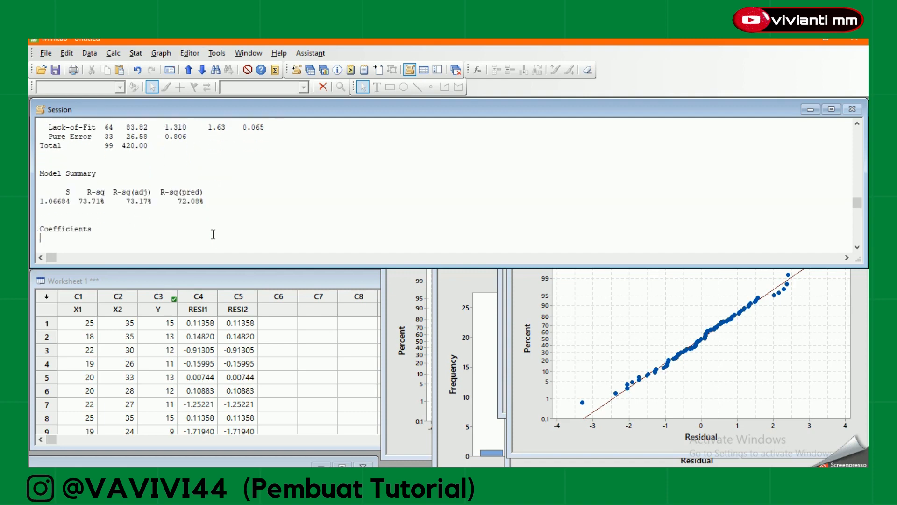
key("Down")
key("Down")
key("Down")
key("Down")
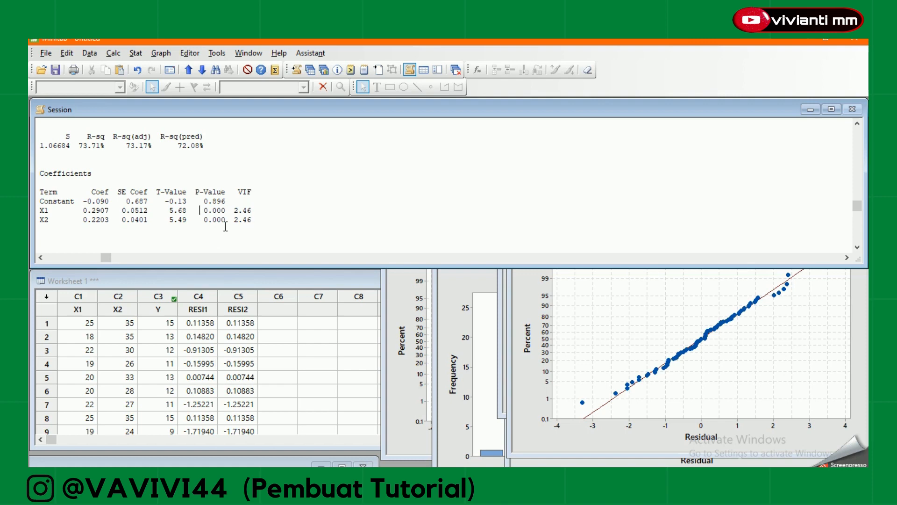
Examine the regression equation of Y on X1 and X2, highlighting the whole equation line in the session output.
key("ctrl+End")
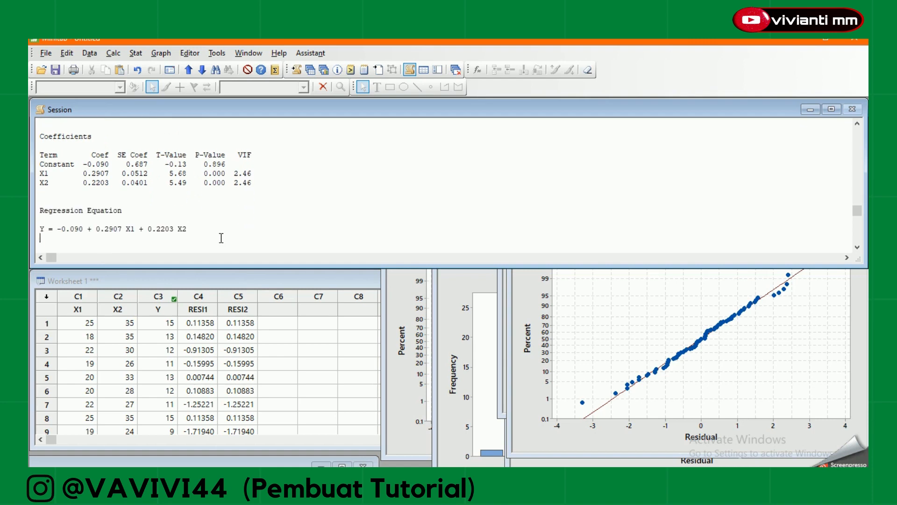
scroll(221, 238, "down", 1)
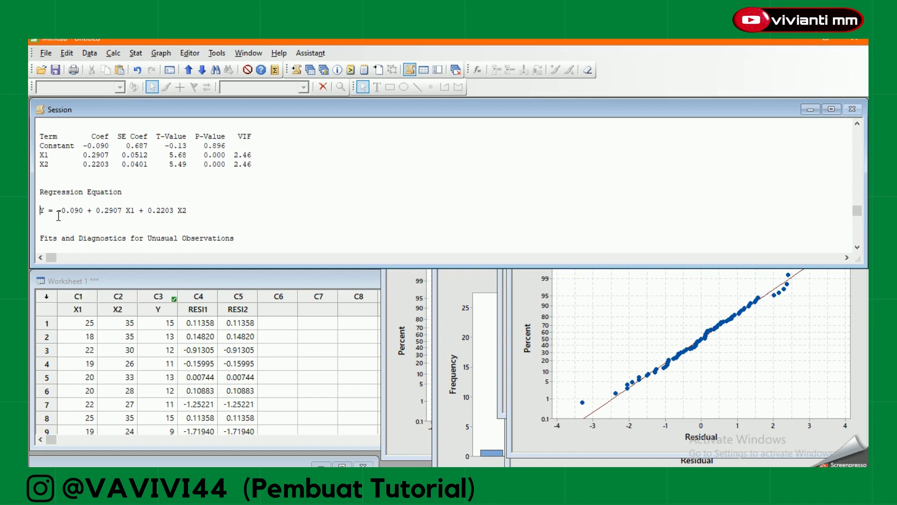
left_click(41, 211)
left_click(190, 216)
left_click_drag(41, 212, 219, 212)
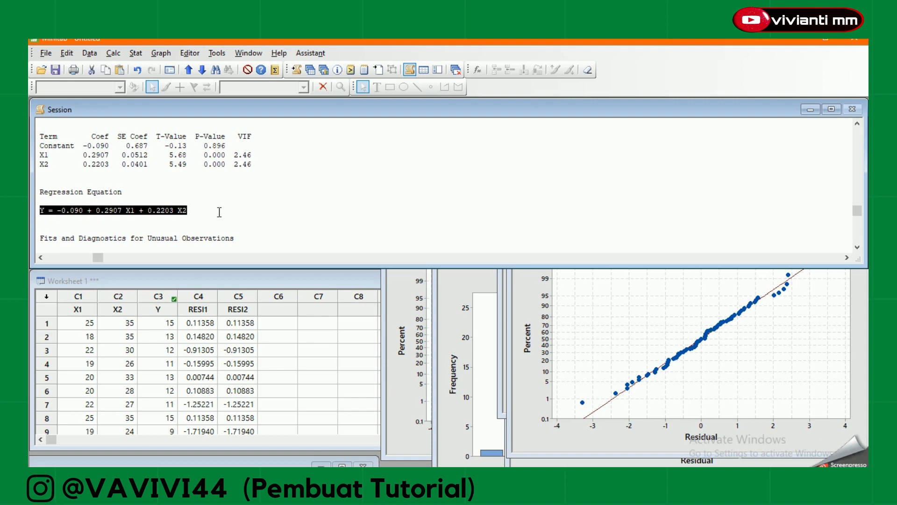
left_click(202, 214)
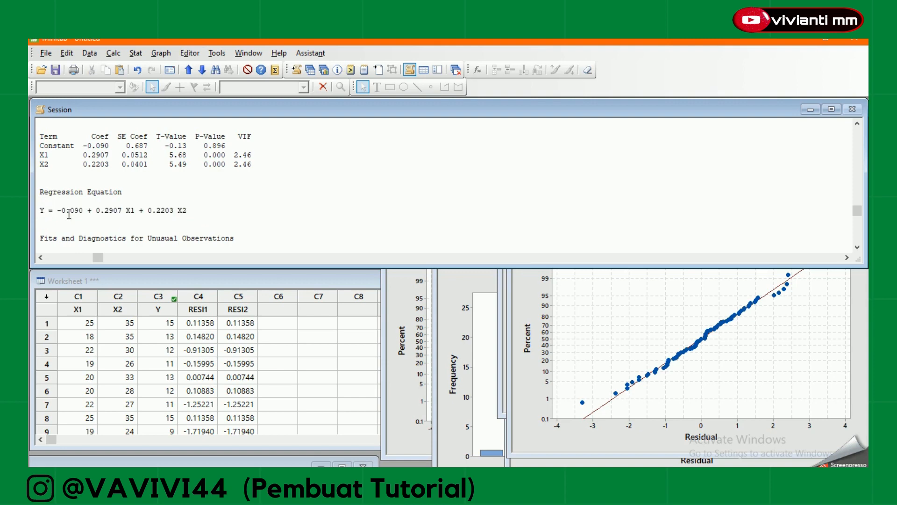
left_click_drag(39, 211, 189, 212)
left_click(189, 211)
left_click(42, 211)
left_click(213, 207)
Review the Analysis of Variance table and the model summary, highlighting the adjusted R-squared value.
key("Up")
key("Up")
key("Up")
key("Up")
key("Up")
key("Up")
key("Up")
key("Up")
key("Up")
key("Up")
key("Up")
key("Up")
key("Up")
key("Up")
key("Up")
key("Up")
key("Up")
key("Up")
key("Up")
key("Up")
key("Up")
key("Up")
key("Up")
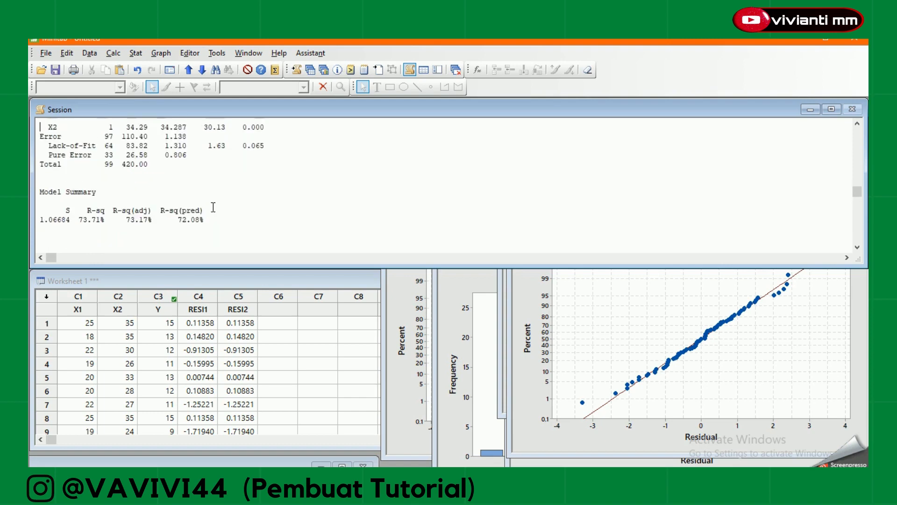
key("Up")
key("Up")
key("Up")
key("Up")
key("Up")
key("Up")
key("Up")
key("Up")
key("Up")
key("Up")
key("Up")
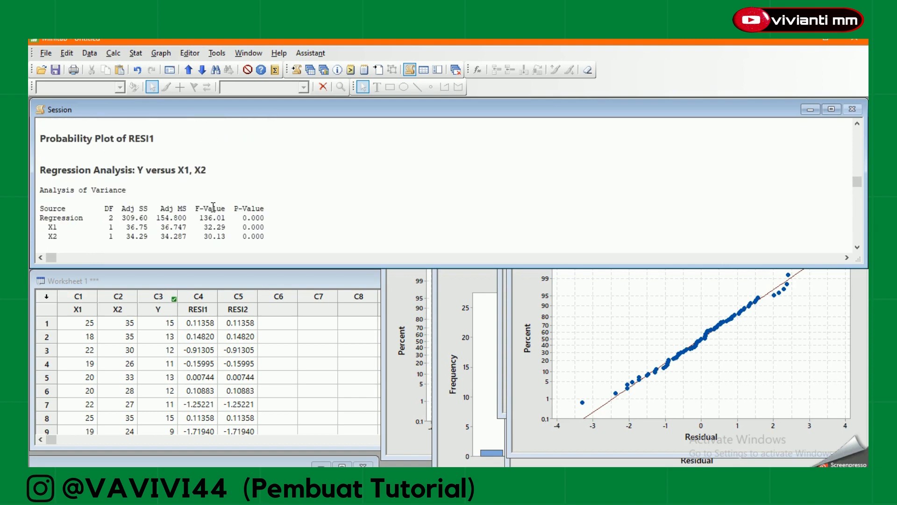
key("Up")
key("Up")
key("Down")
key("Down")
key("Down")
key("Down")
key("Down")
key("Down")
key("Down")
key("Down")
key("Down")
key("Down")
key("Down")
key("Down")
key("Down")
key("Down")
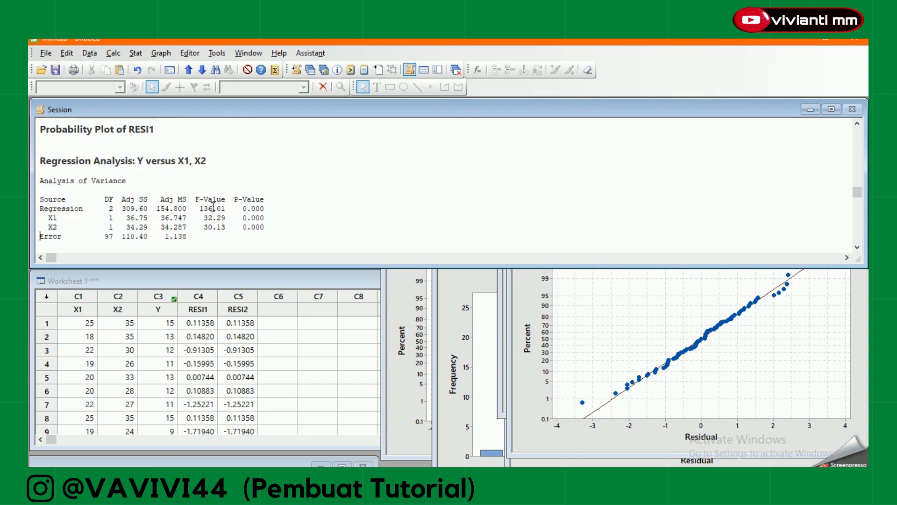
key("Down")
key("Down")
key("Down")
key("Down")
key("Down")
key("Down")
key("Down")
key("Down")
key("Down")
key("Down")
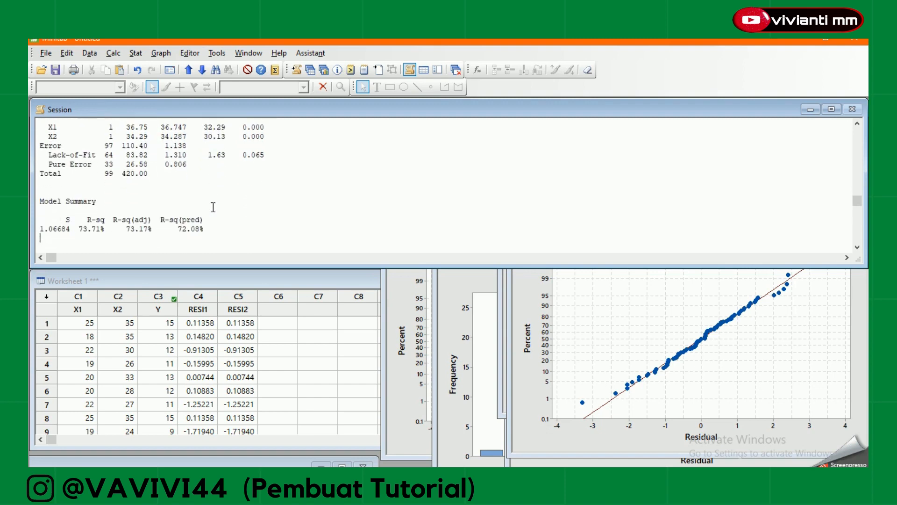
key("Down")
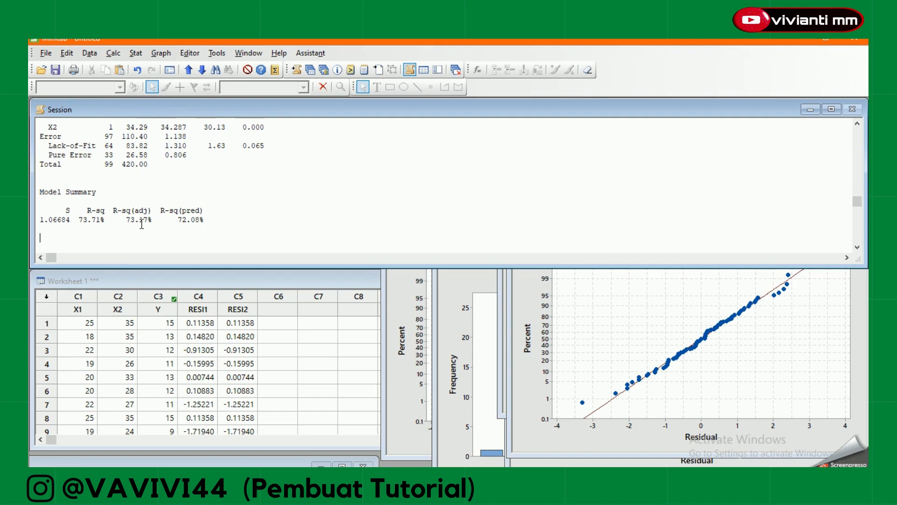
left_click_drag(111, 223, 162, 217)
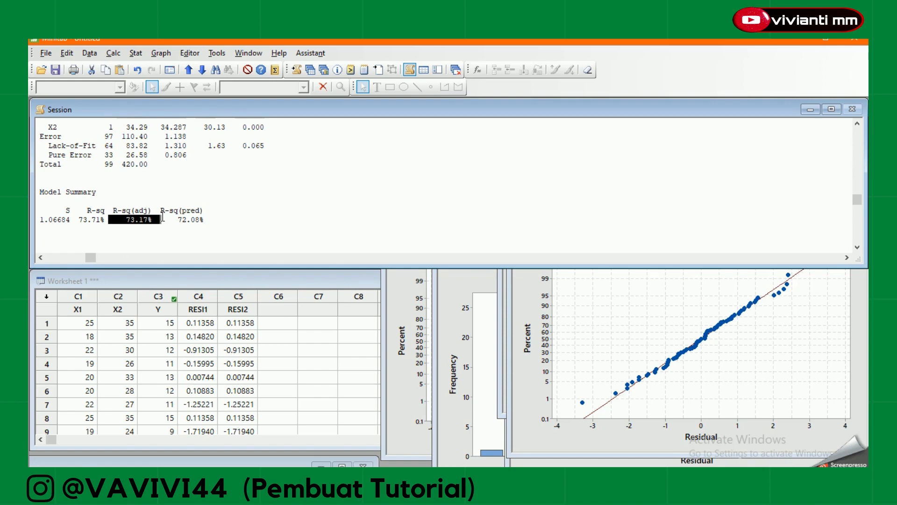
left_click(162, 219)
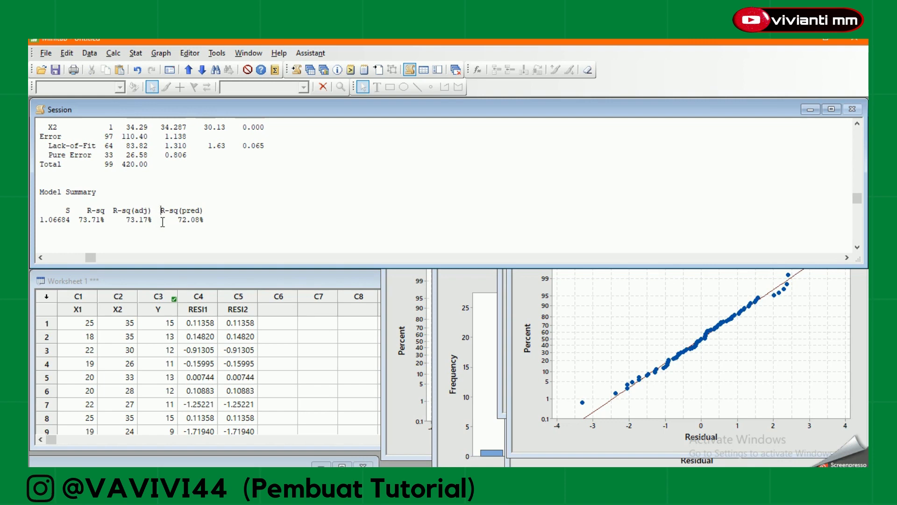
Recheck the Analysis of Variance table and return through the model summary to the coefficients section.
scroll(162, 222, "up", 1)
scroll(163, 222, "up", 2)
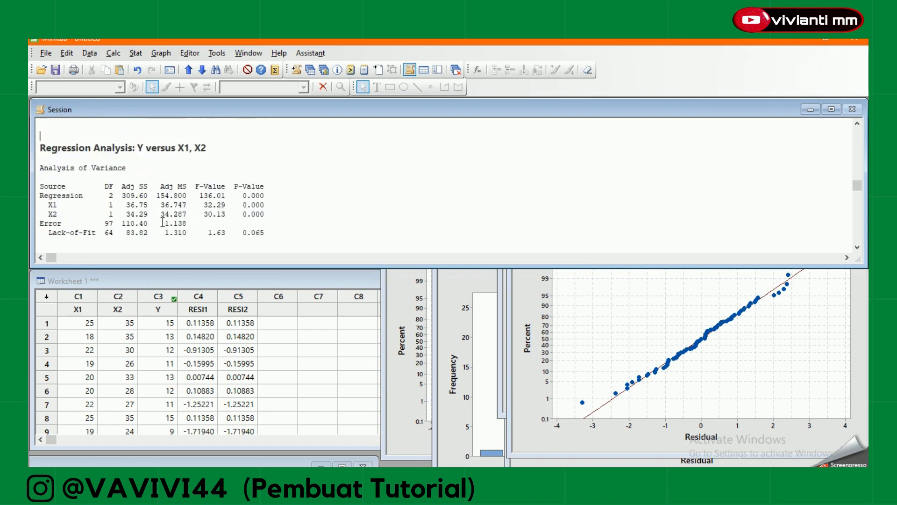
scroll(163, 221, "down", 1)
scroll(163, 222, "down", 7)
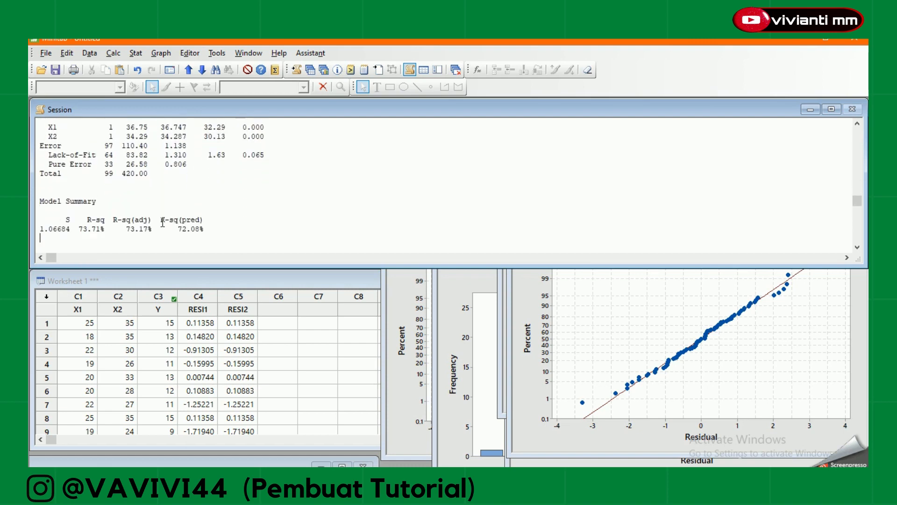
scroll(163, 222, "down", 1)
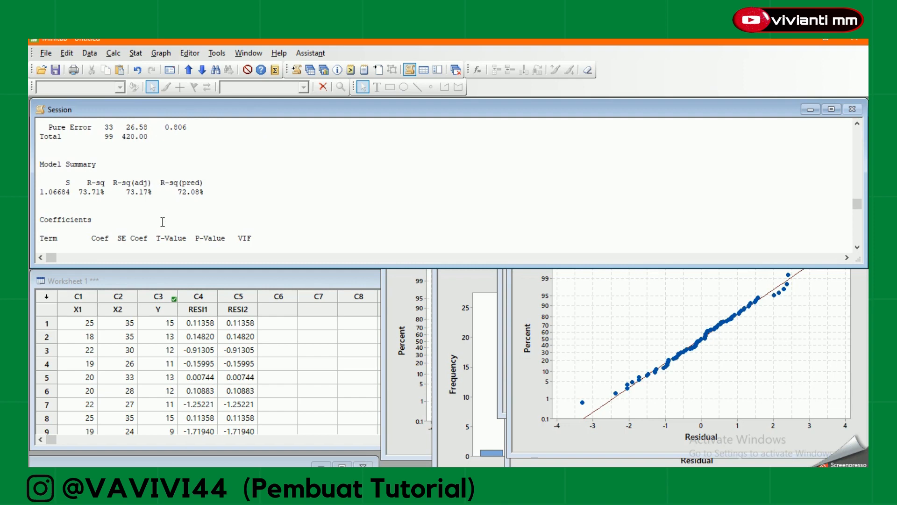